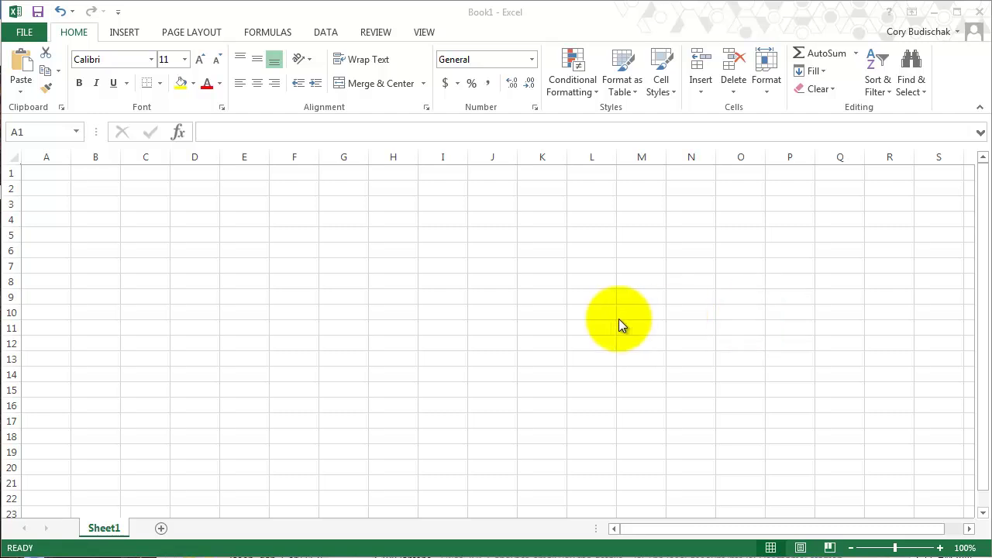
{"action": "left_click", "coordinate": [148, 205]}
{"action": "left_click", "coordinate": [246, 204]}
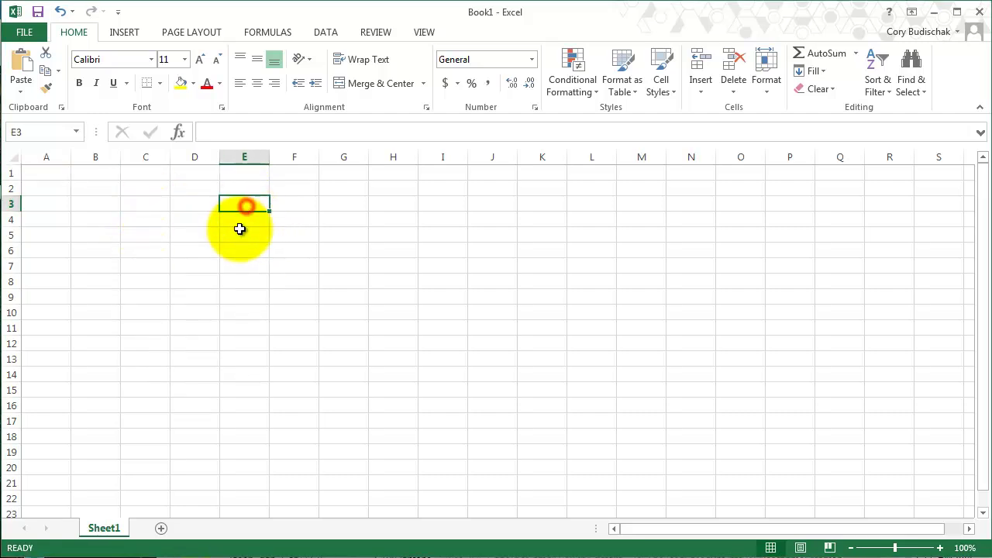
{"action": "left_click", "coordinate": [87, 220]}
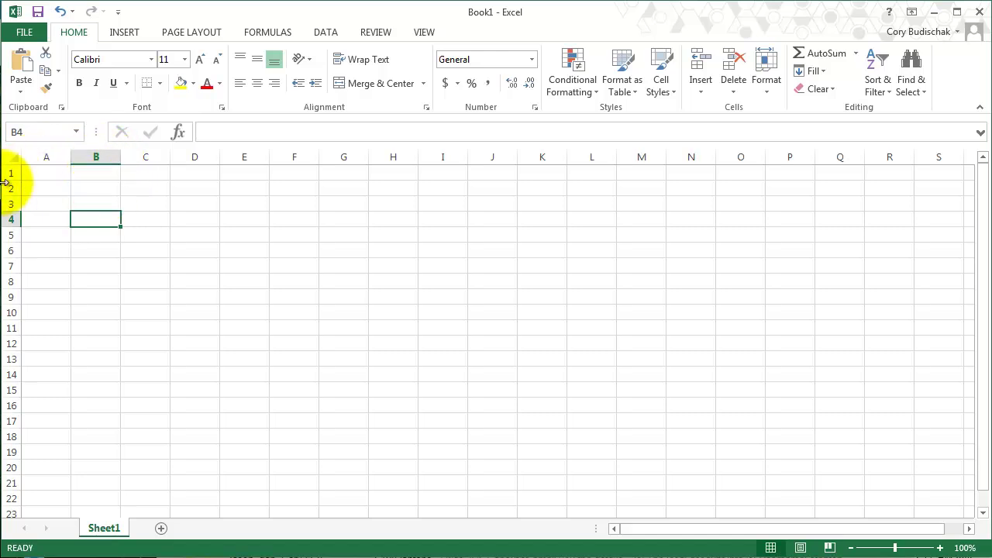
Step: Enter "Hello" in cell G3 and "There" in H3, finishing the row with G4 active
{"action": "left_click", "coordinate": [339, 204]}
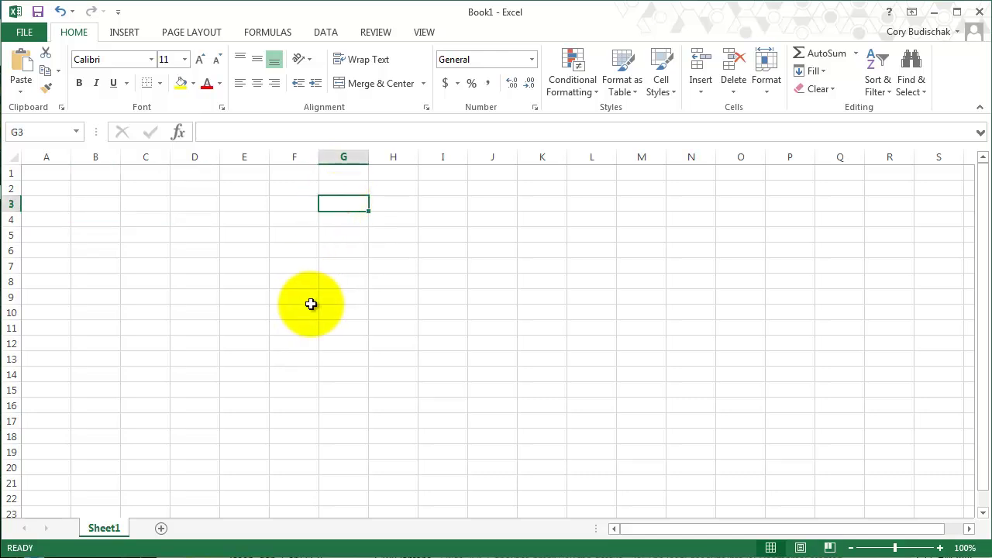
{"action": "type", "text": "Hello"}
{"action": "key", "text": "Tab"}
{"action": "type", "text": "There"}
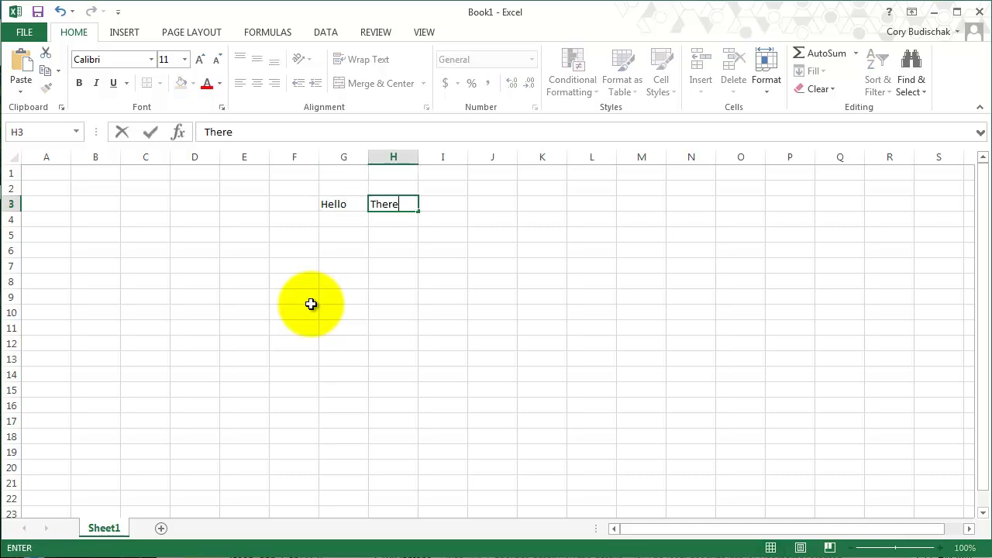
{"action": "key", "text": "Tab"}
{"action": "key", "text": "Return"}
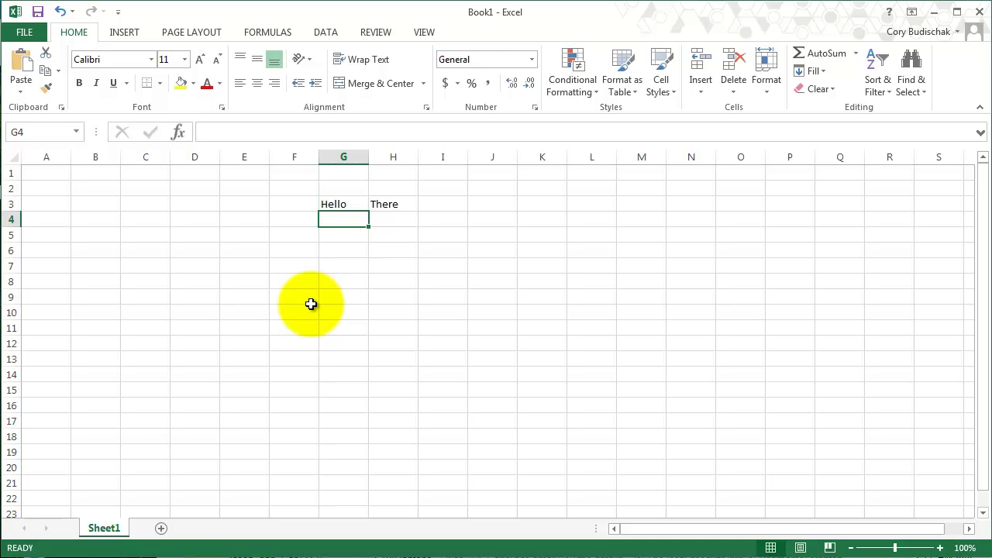
Step: Advance the active cell from G3 across row 3 to N3, return to column G, and continue down to G10
{"action": "left_click", "coordinate": [348, 204]}
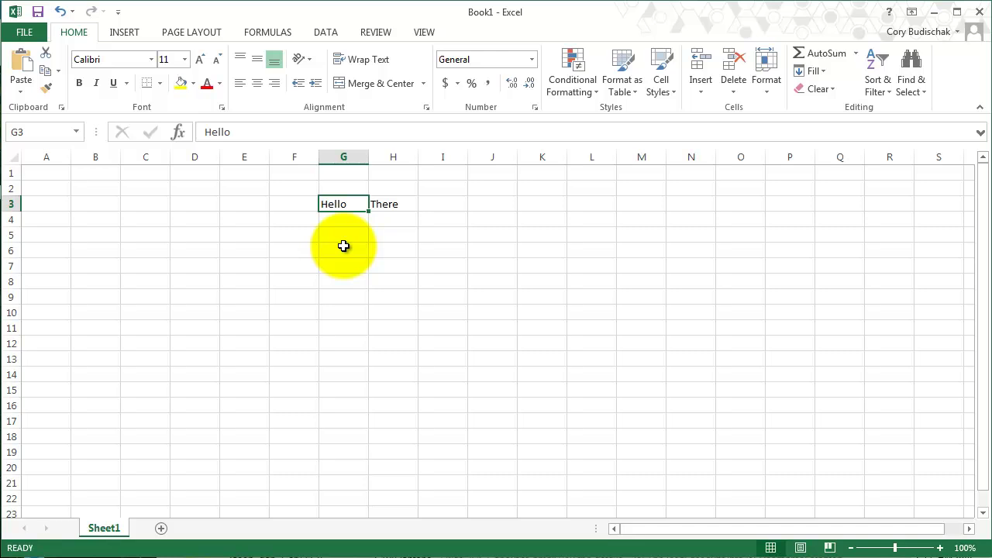
{"action": "key", "text": "Right"}
{"action": "key", "text": "Right"}
{"action": "key", "text": "Right"}
{"action": "key", "text": "Right"}
{"action": "key", "text": "Right"}
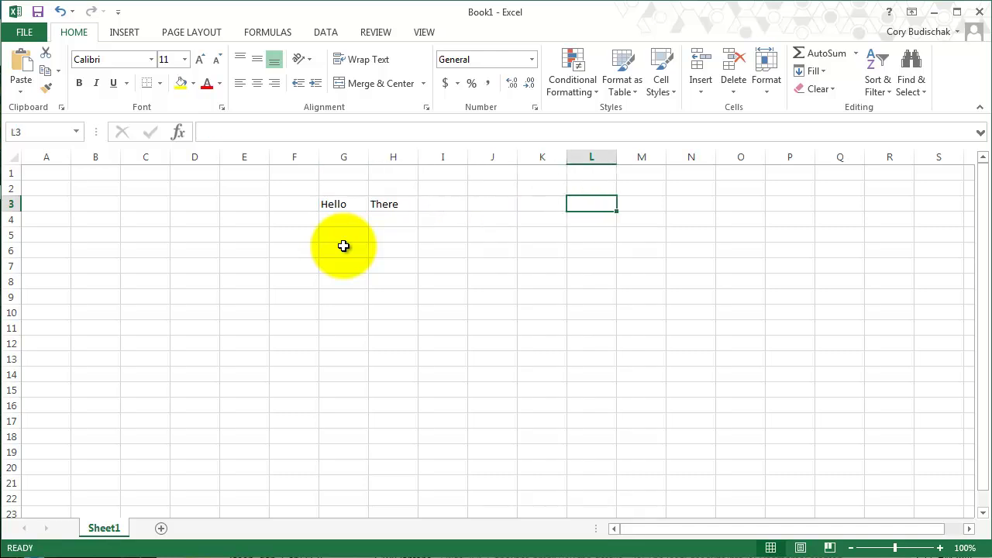
{"action": "key", "text": "Right"}
{"action": "key", "text": "Right"}
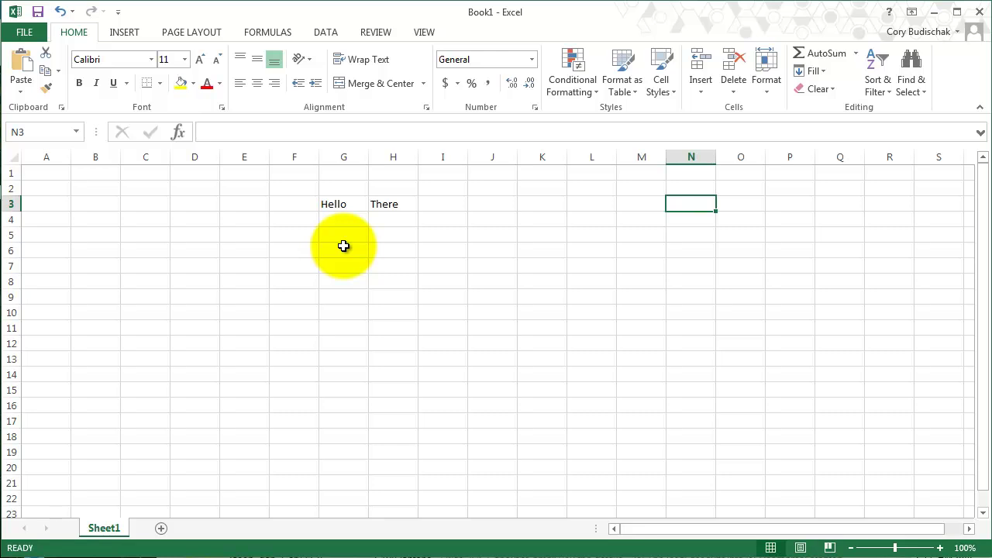
{"action": "key", "text": "Return"}
{"action": "key", "text": "Return"}
{"action": "key", "text": "Return"}
{"action": "key", "text": "Return"}
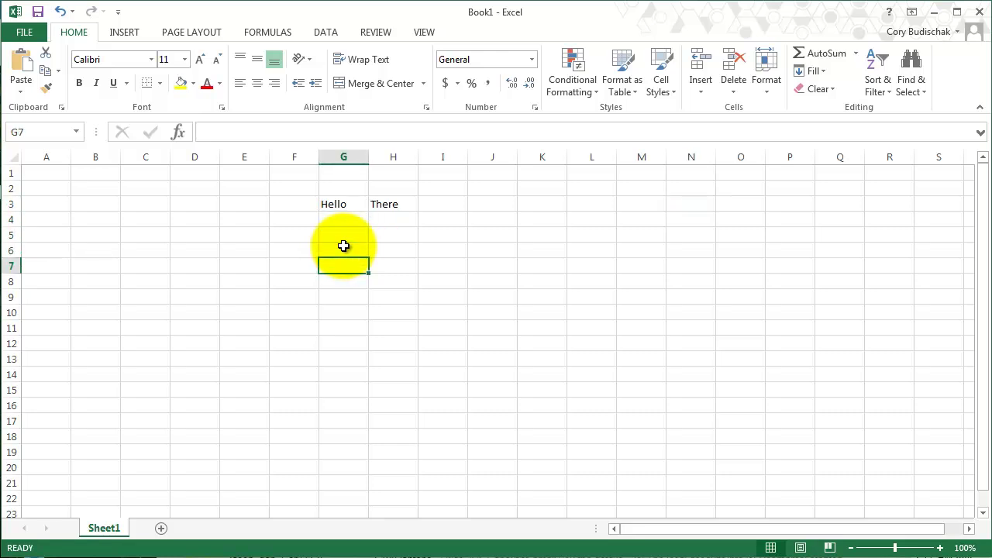
{"action": "key", "text": "Return"}
{"action": "key", "text": "Return"}
{"action": "key", "text": "Return"}
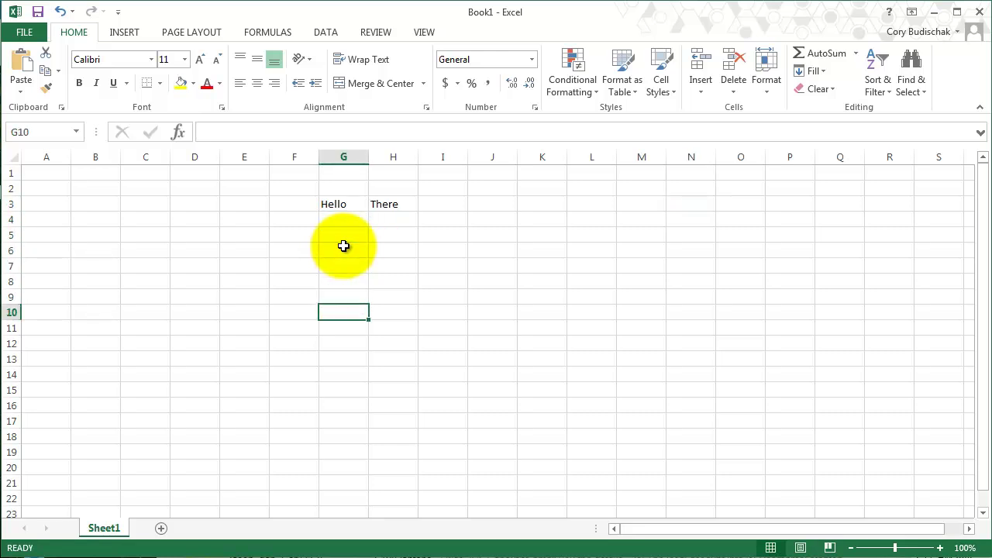
Step: Compare moving down a row from directly selected cells N3 and O3 with moving down after advancing from G3 to L3
{"action": "left_click", "coordinate": [693, 204]}
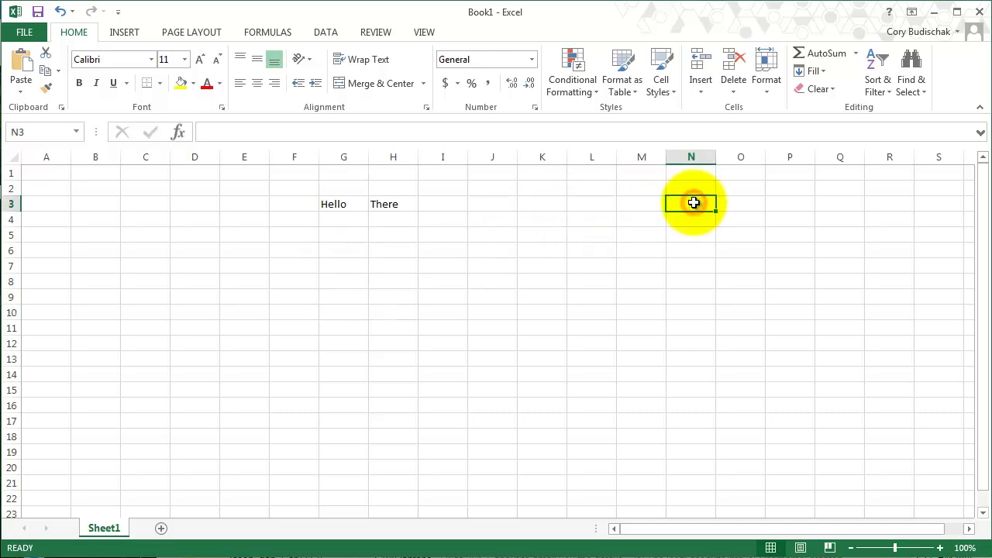
{"action": "key", "text": "Return"}
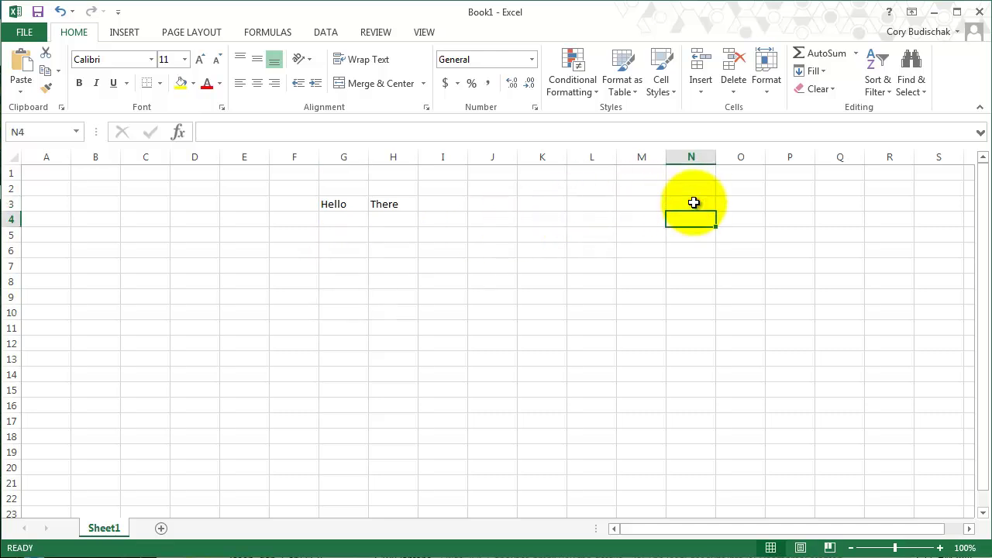
{"action": "left_click", "coordinate": [339, 200]}
{"action": "key", "text": "Tab"}
{"action": "key", "text": "Tab"}
{"action": "key", "text": "Tab"}
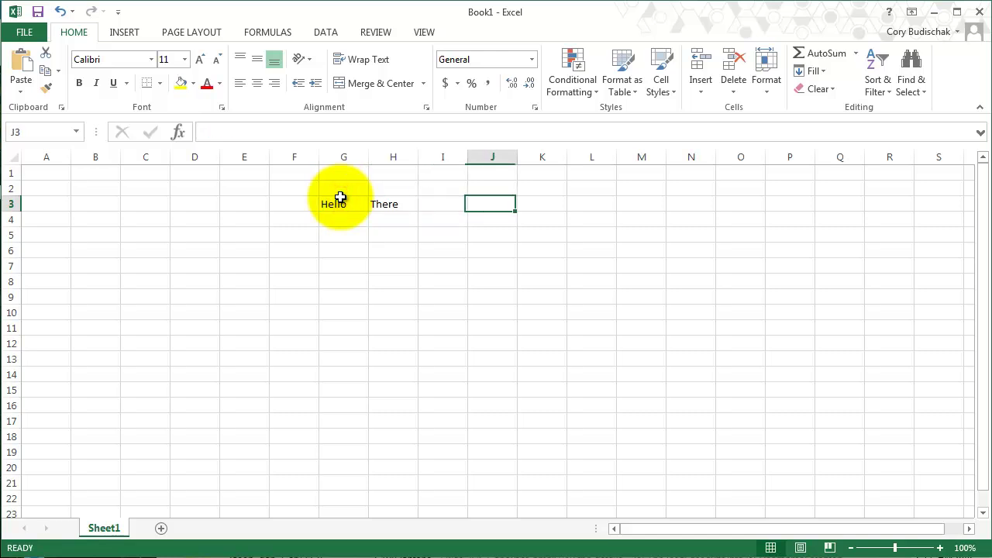
{"action": "key", "text": "Tab"}
{"action": "key", "text": "Tab"}
{"action": "key", "text": "Return"}
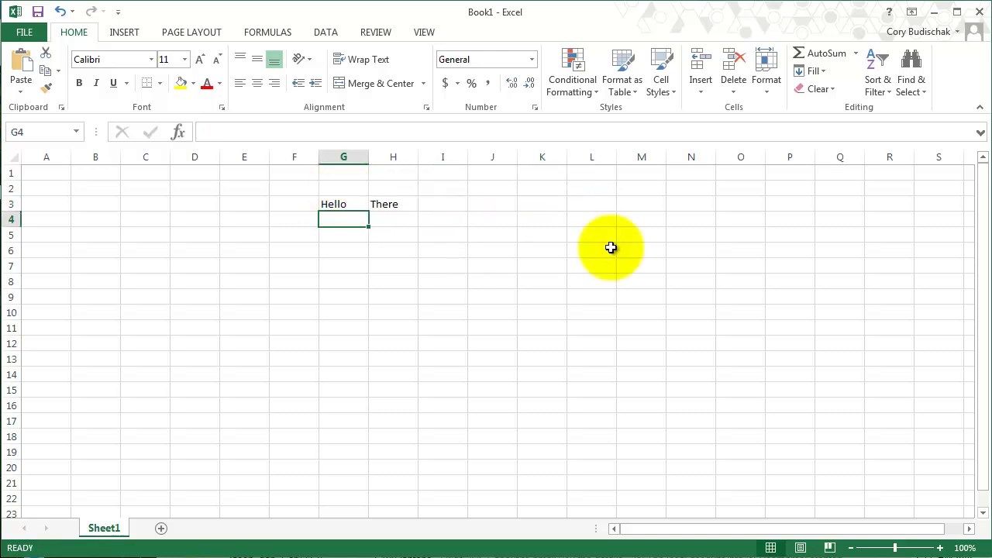
{"action": "left_click", "coordinate": [727, 207]}
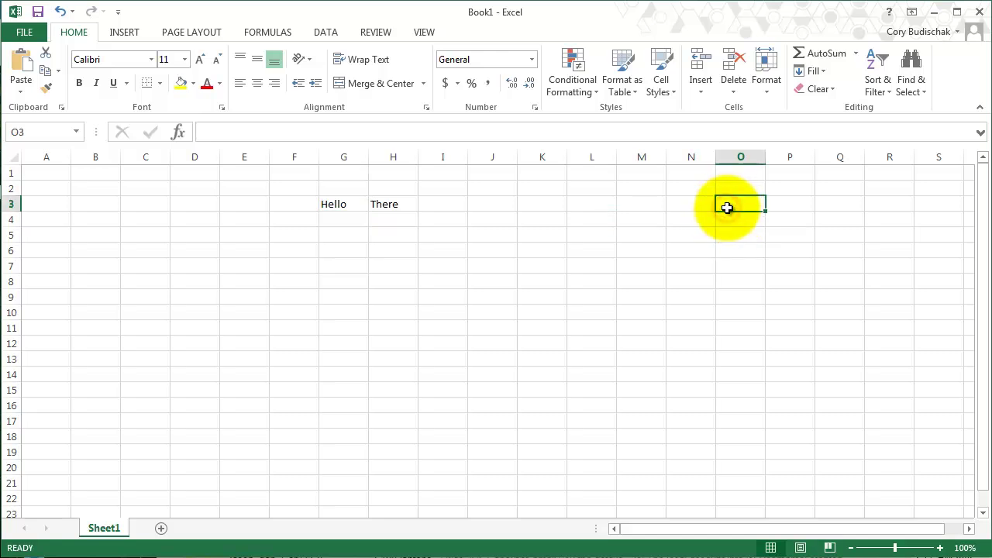
{"action": "key", "text": "Return"}
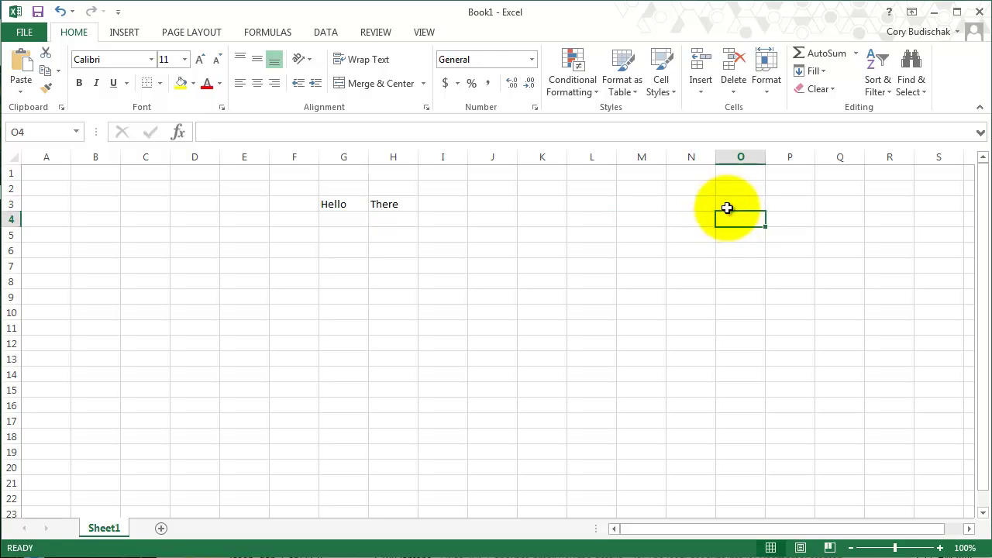
Step: Enter "How", "Are", "You" and "?" in cells G4 through J4 and finish the row
{"action": "left_click", "coordinate": [348, 218]}
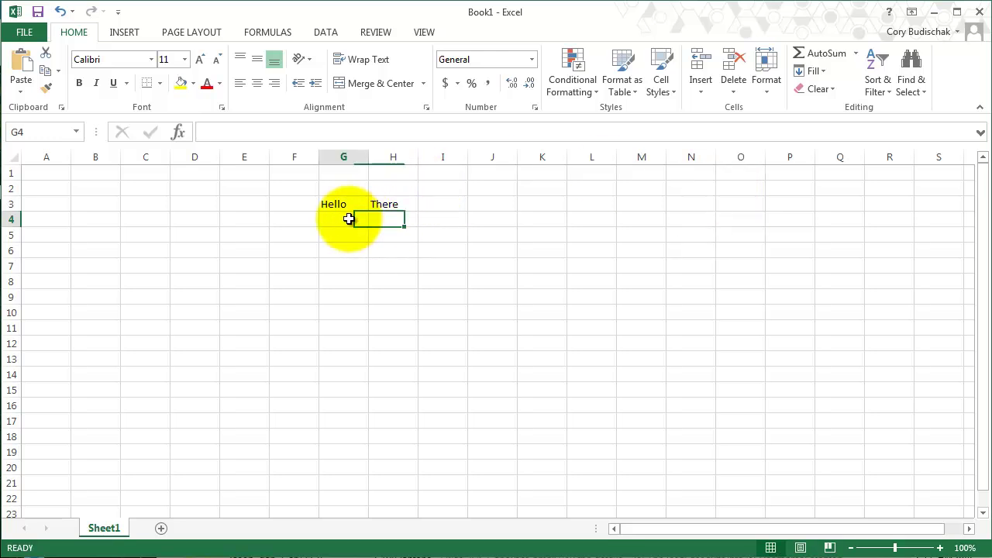
{"action": "type", "text": "How"}
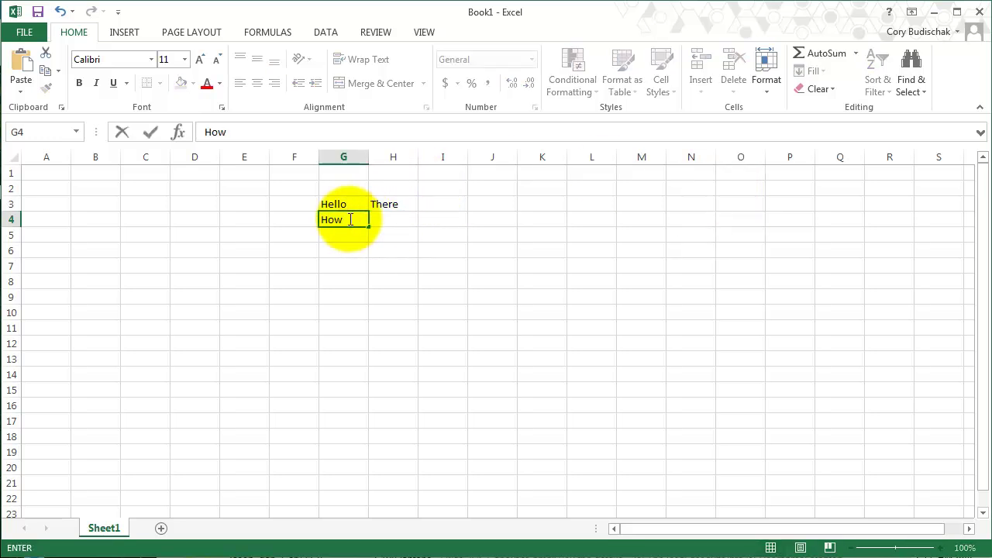
{"action": "key", "text": "Tab"}
{"action": "type", "text": "A"}
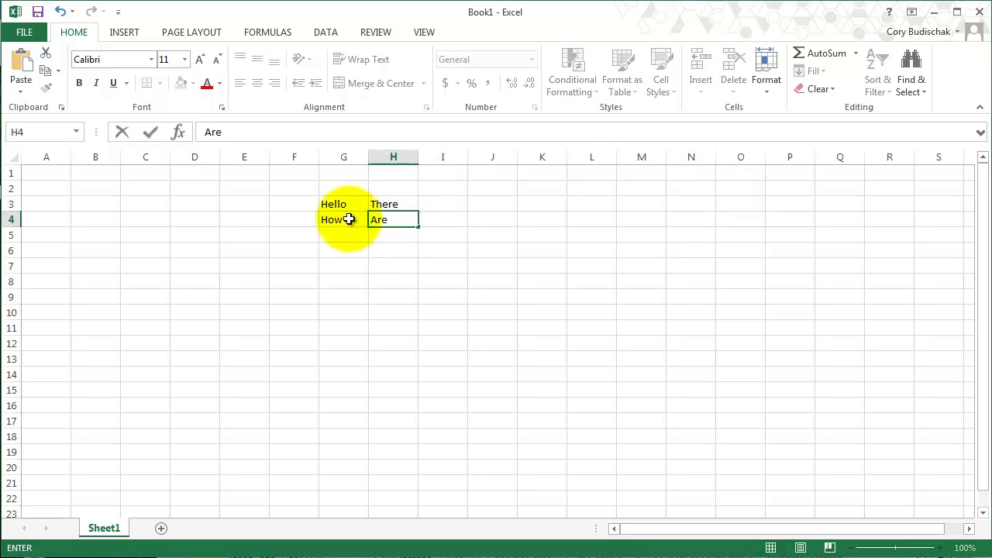
{"action": "key", "text": "Tab"}
{"action": "type", "text": "You"}
{"action": "key", "text": "Tab"}
{"action": "type", "text": "?"}
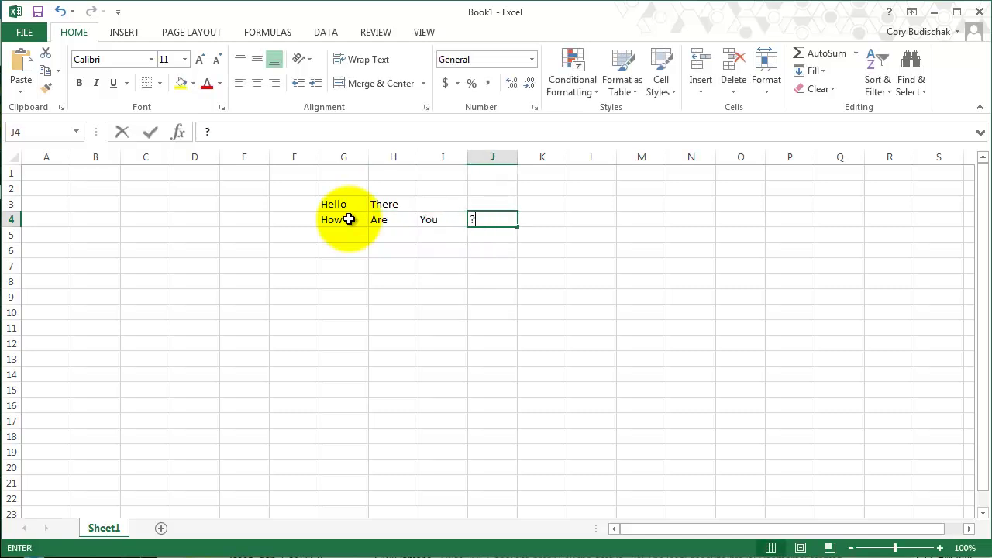
{"action": "key", "text": "Return"}
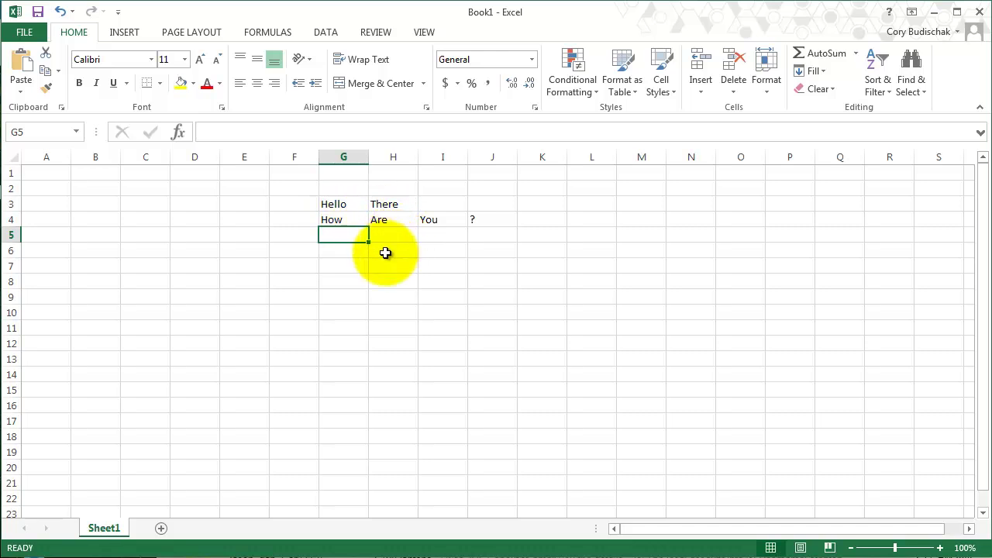
Step: Insert a blank cell at H3 with cells shifted right, and undo the insertion
{"action": "right_click", "coordinate": [390, 203]}
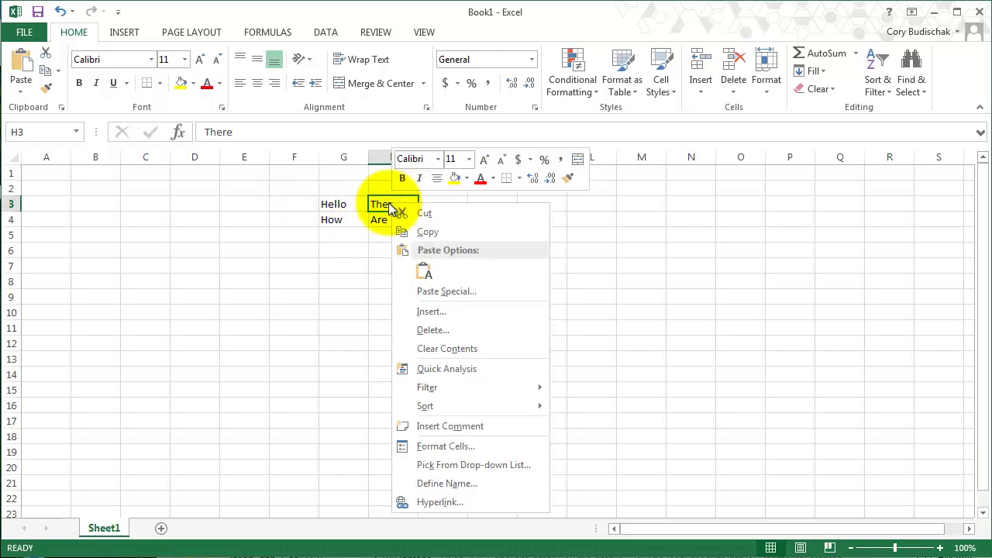
{"action": "left_click", "coordinate": [438, 311]}
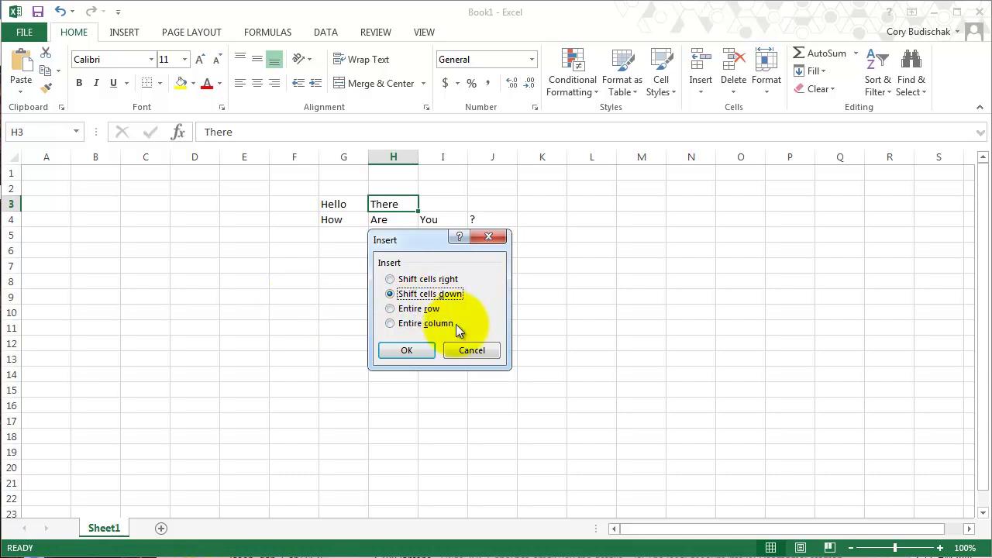
{"action": "left_click", "coordinate": [390, 280]}
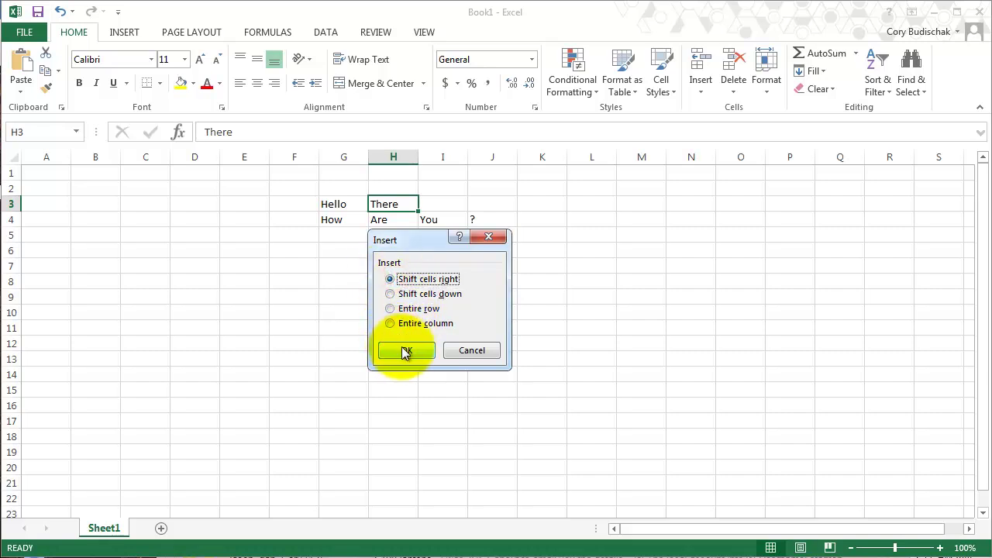
{"action": "left_click", "coordinate": [404, 352]}
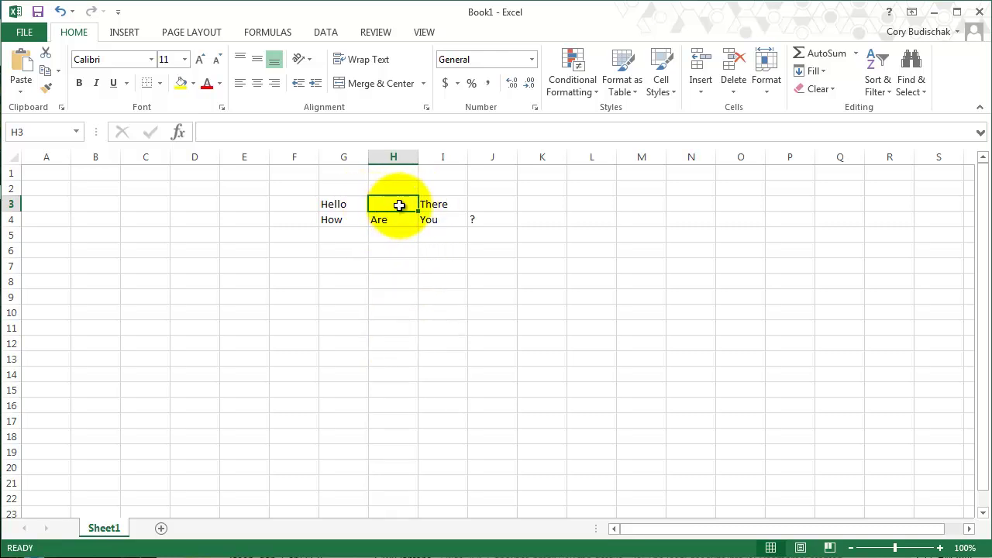
{"action": "left_click", "coordinate": [60, 11]}
Step: Insert a blank cell at H3 with cells shifted down, and undo the insertion
{"action": "right_click", "coordinate": [379, 206]}
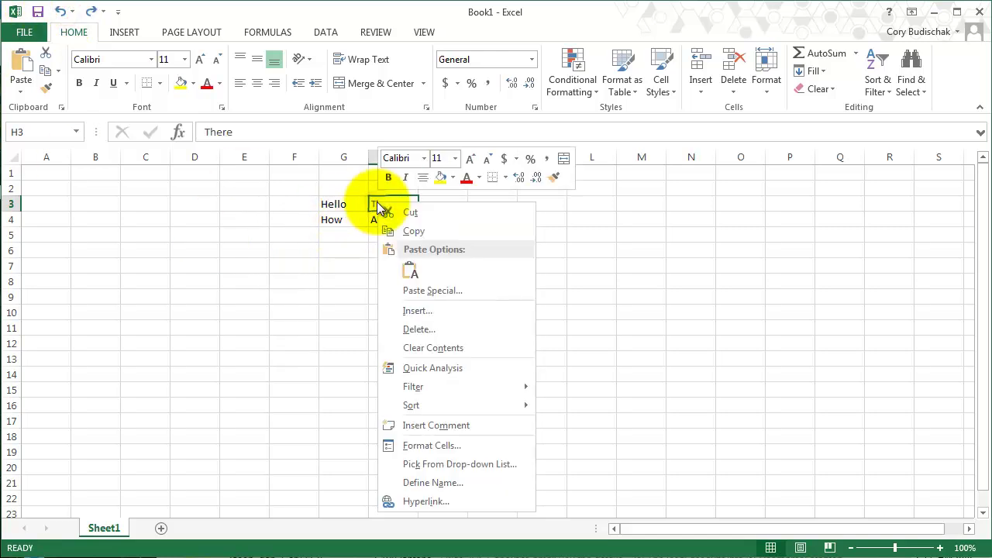
{"action": "left_click", "coordinate": [411, 310]}
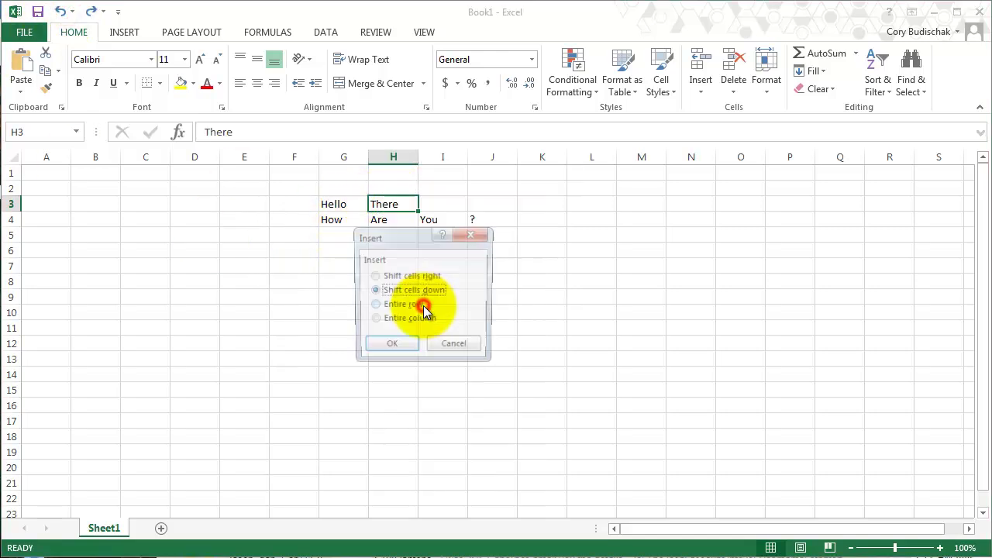
{"action": "left_click", "coordinate": [392, 347]}
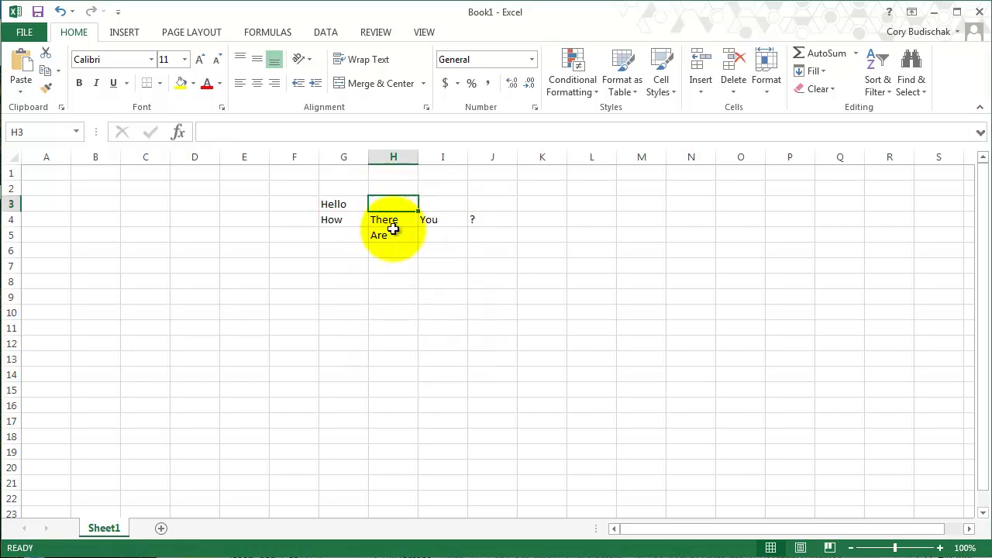
{"action": "left_click", "coordinate": [60, 11]}
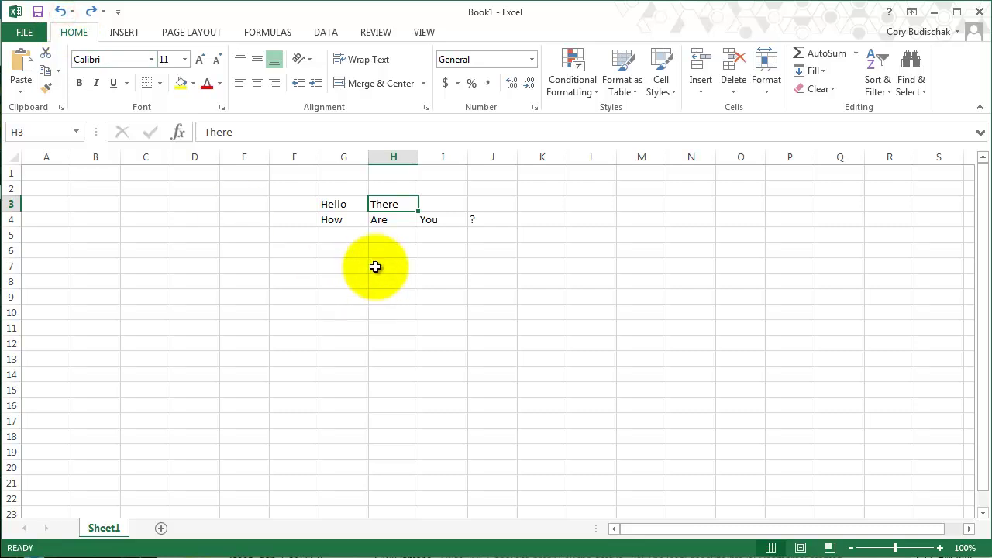
Step: Insert three blank cells at H3:H5 with cells shifted down, undo the insertion, and select cell H6
{"action": "left_click_drag", "start_coordinate": [393, 202], "coordinate": [389, 235]}
{"action": "right_click", "coordinate": [400, 222]}
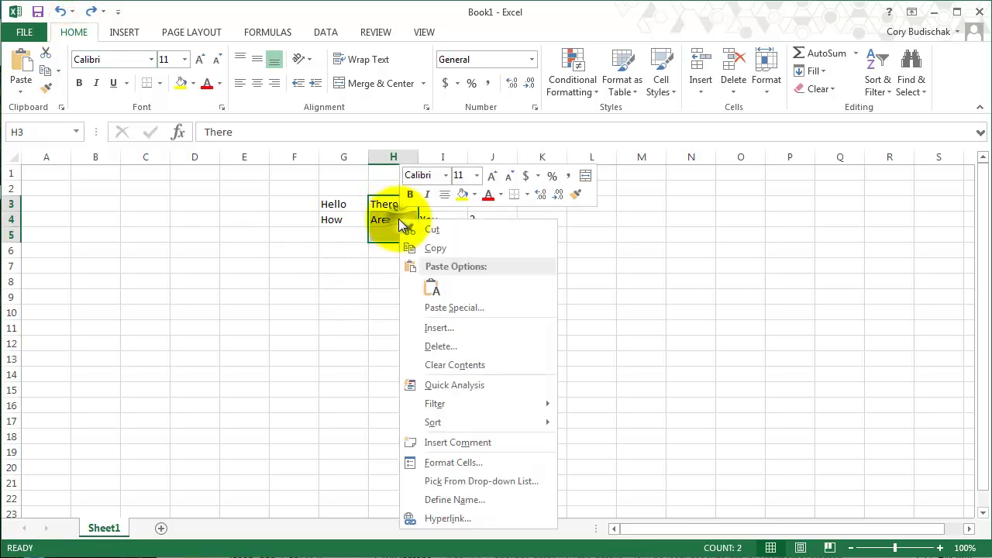
{"action": "left_click", "coordinate": [448, 330]}
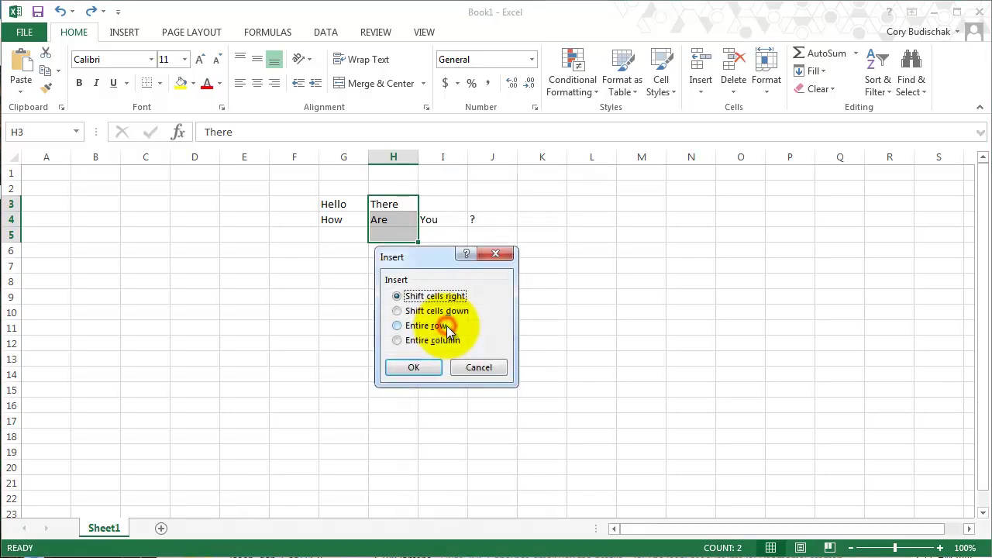
{"action": "left_click", "coordinate": [397, 312]}
{"action": "left_click", "coordinate": [419, 367]}
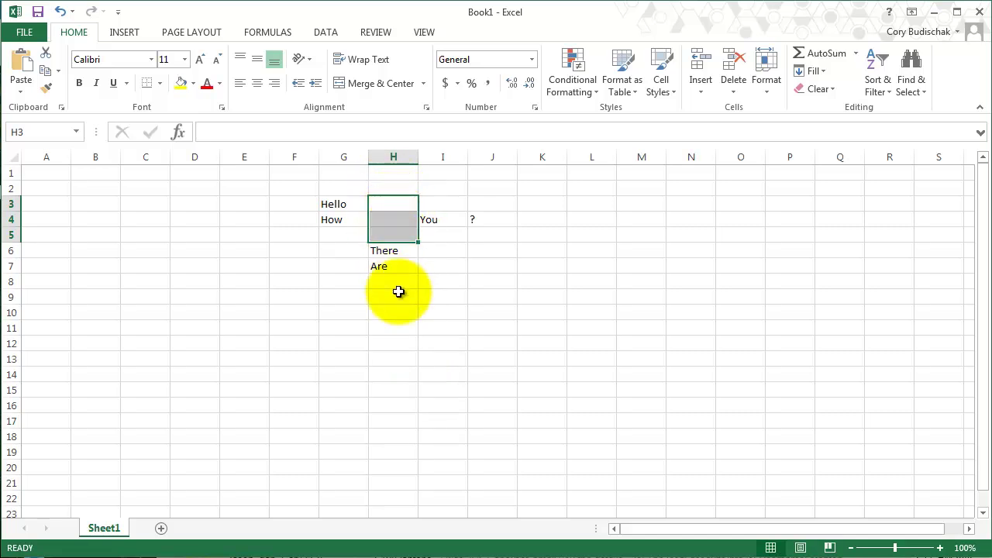
{"action": "left_click", "coordinate": [59, 11]}
{"action": "left_click", "coordinate": [385, 247]}
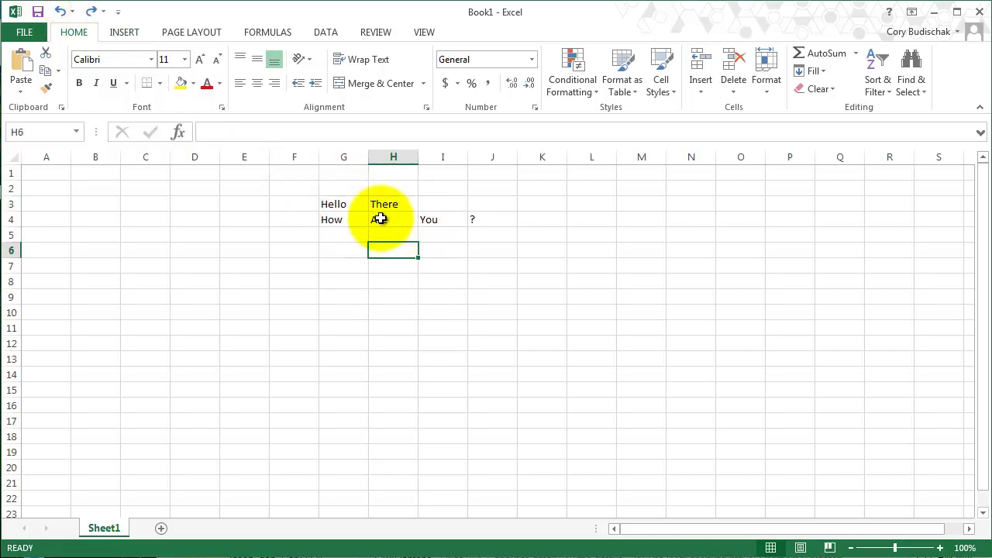
Step: Insert an entire row at cell H3
{"action": "right_click", "coordinate": [386, 203]}
{"action": "left_click", "coordinate": [427, 314]}
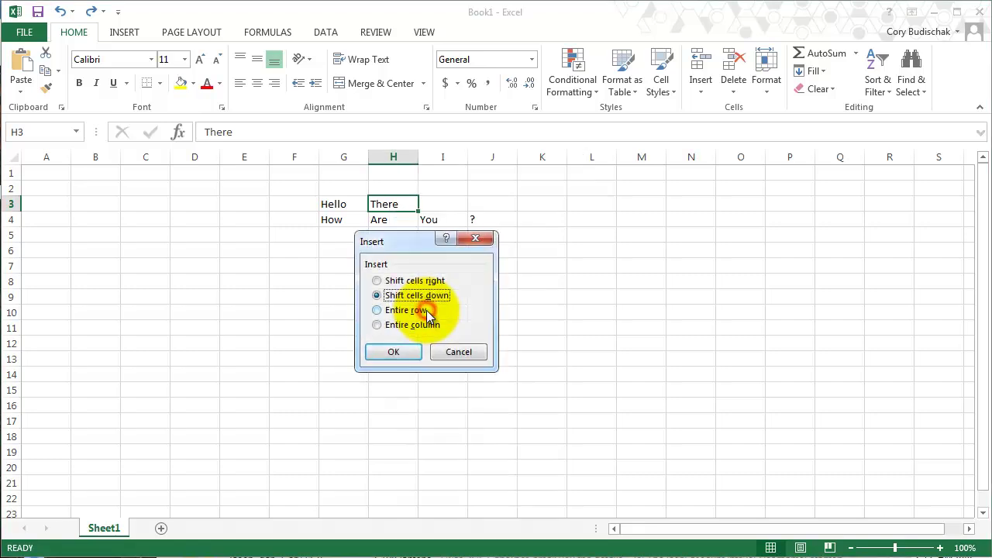
{"action": "left_click", "coordinate": [378, 311]}
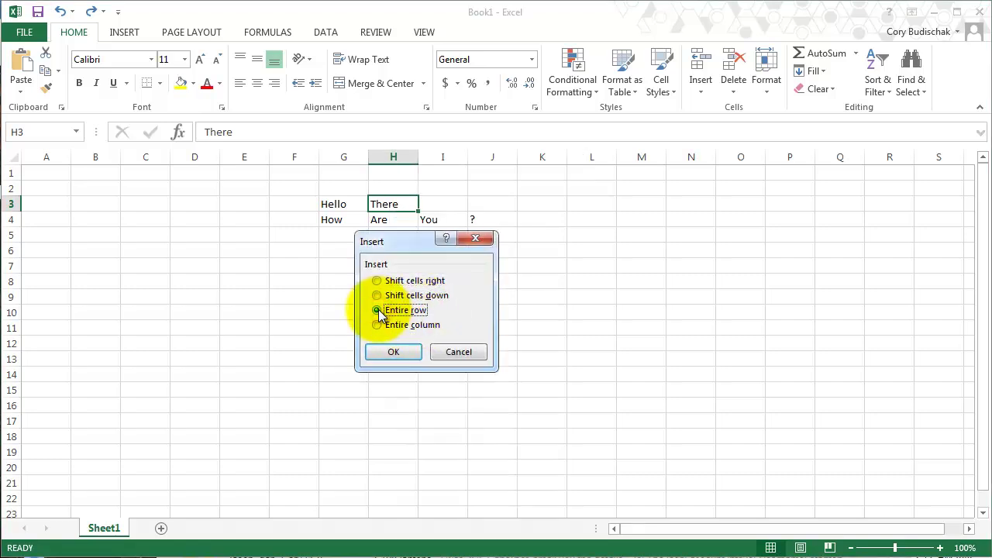
{"action": "left_click", "coordinate": [394, 352]}
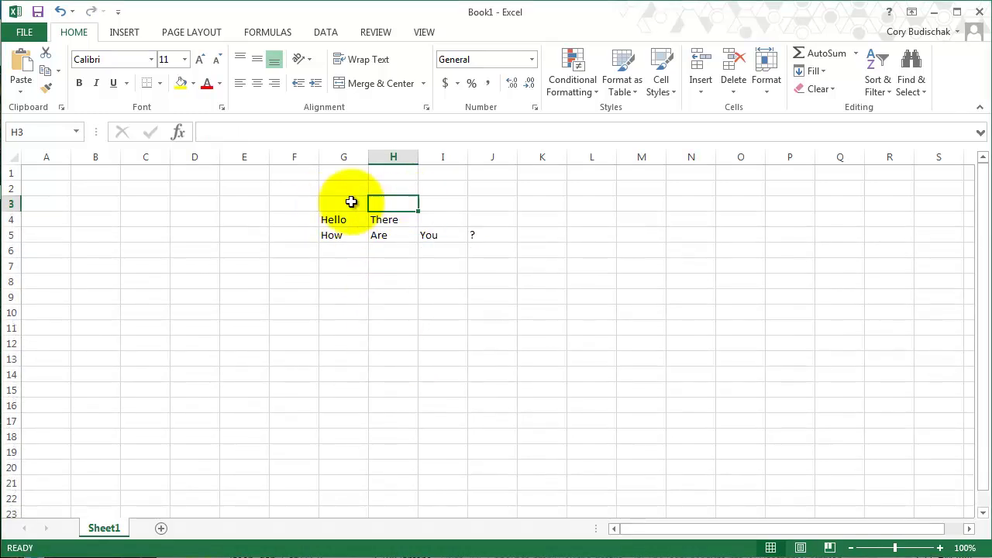
Step: Insert an entire column at cell H3, and undo both the column and the row insertion
{"action": "right_click", "coordinate": [390, 206]}
{"action": "left_click", "coordinate": [435, 317]}
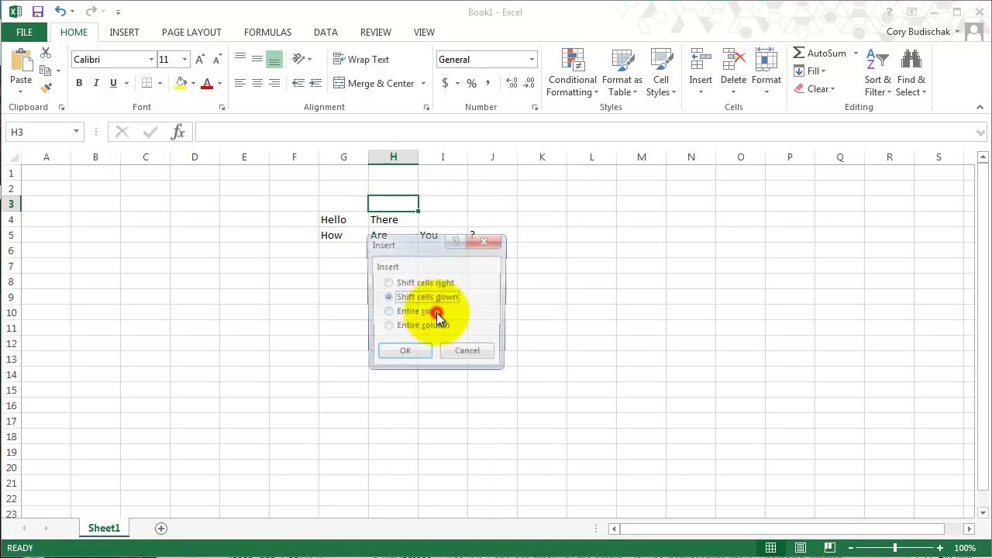
{"action": "left_click", "coordinate": [387, 327]}
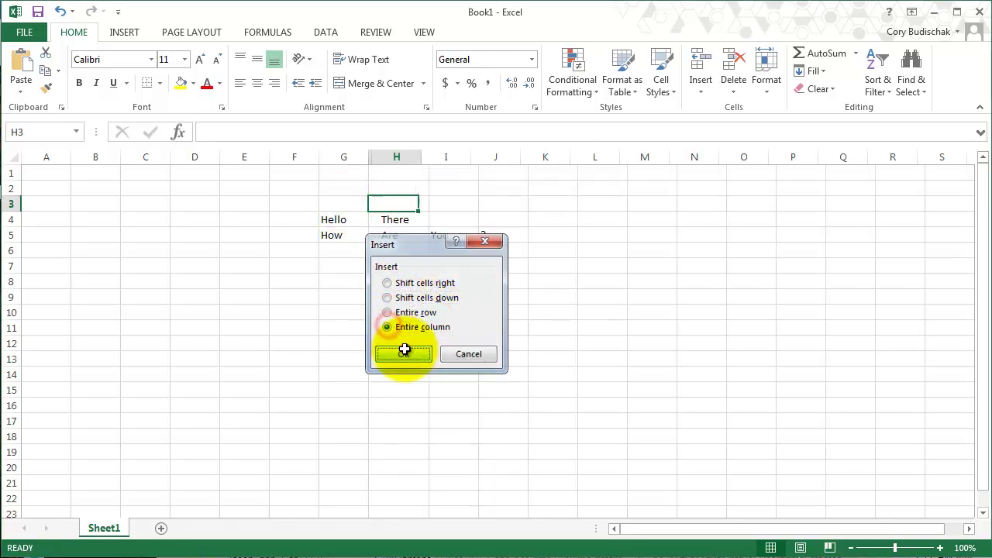
{"action": "left_click", "coordinate": [404, 351]}
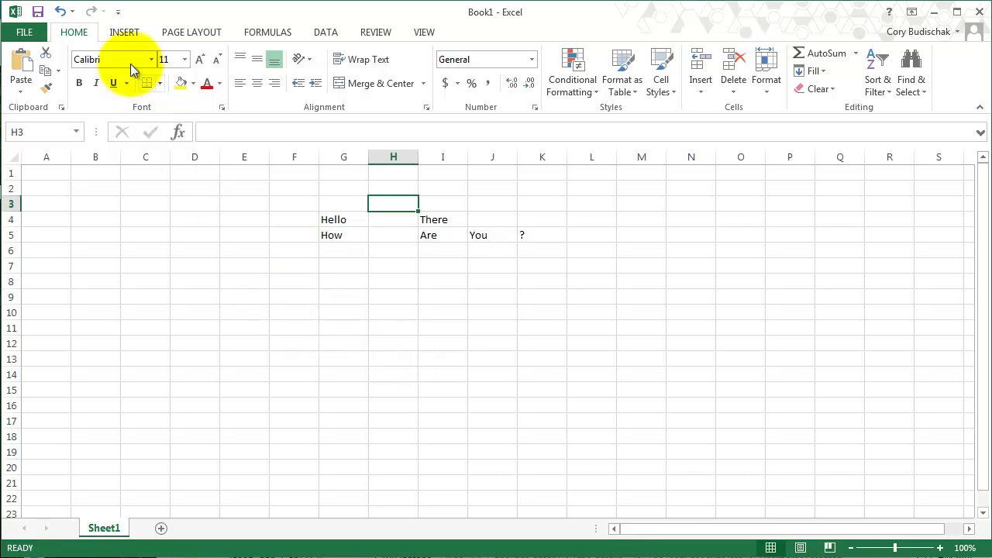
{"action": "left_click", "coordinate": [58, 12]}
{"action": "left_click", "coordinate": [58, 12]}
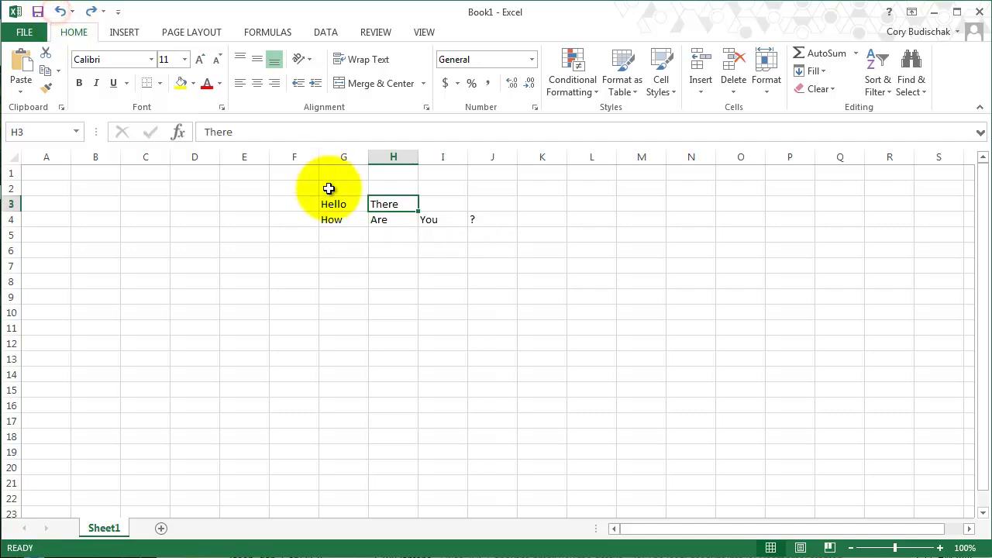
Step: Insert a blank column at column H and a blank row at row 4, each by selecting its whole heading
{"action": "left_click", "coordinate": [396, 157]}
{"action": "right_click", "coordinate": [397, 158]}
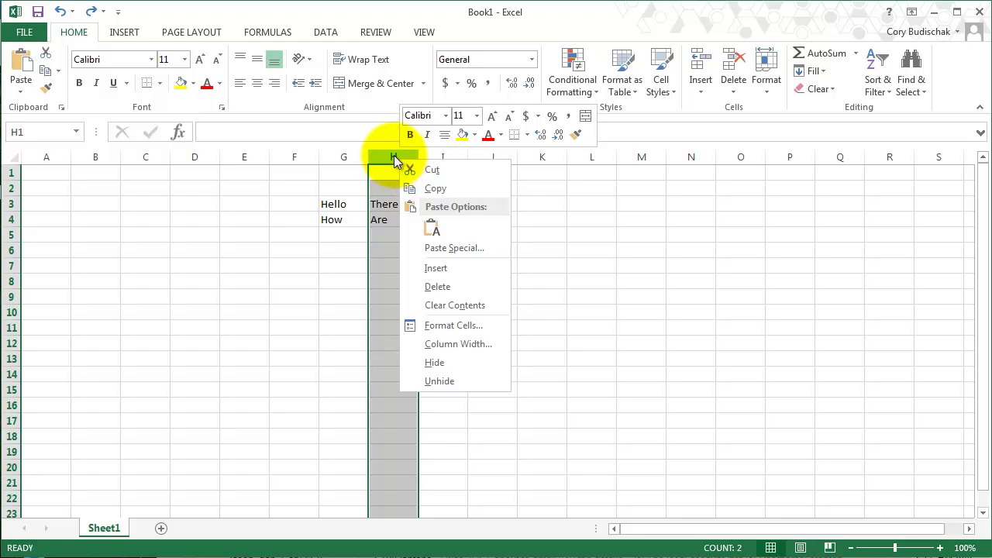
{"action": "left_click", "coordinate": [439, 268]}
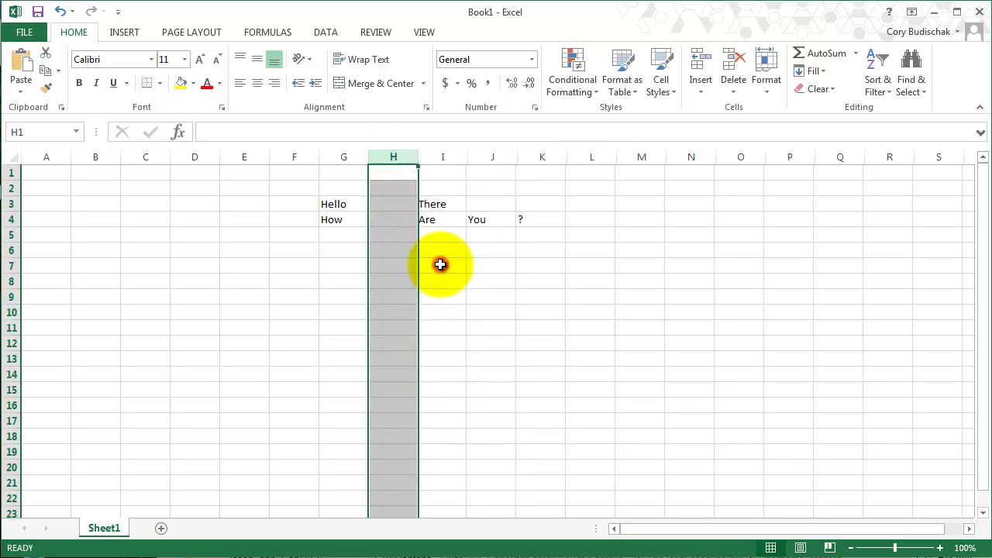
{"action": "right_click", "coordinate": [10, 220]}
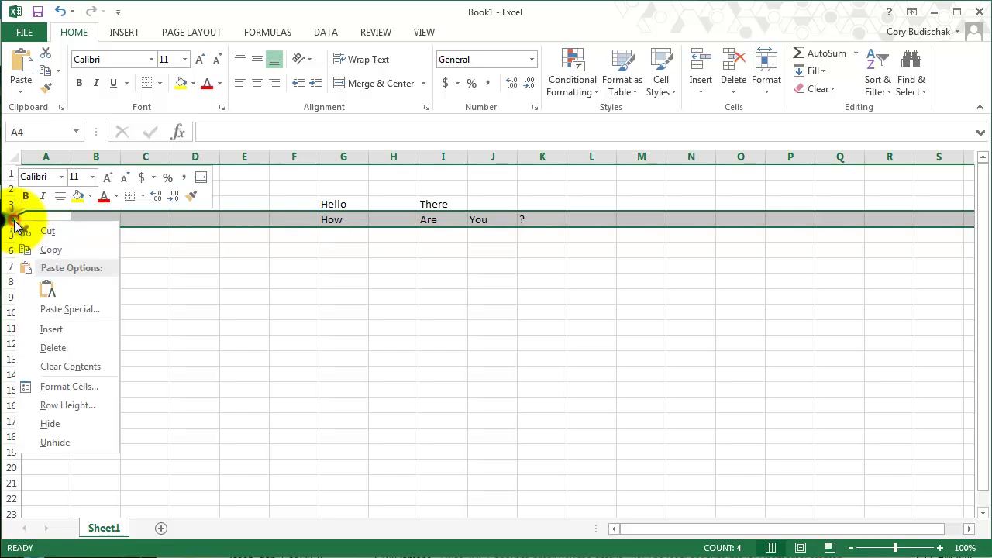
{"action": "left_click", "coordinate": [73, 324]}
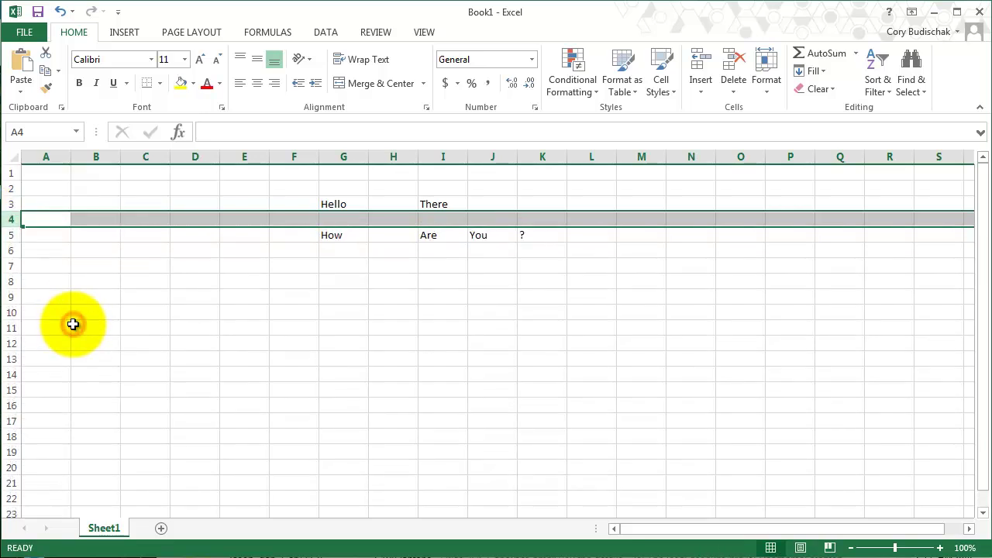
Step: Delete the blank row 4 and the blank column H
{"action": "right_click", "coordinate": [11, 222]}
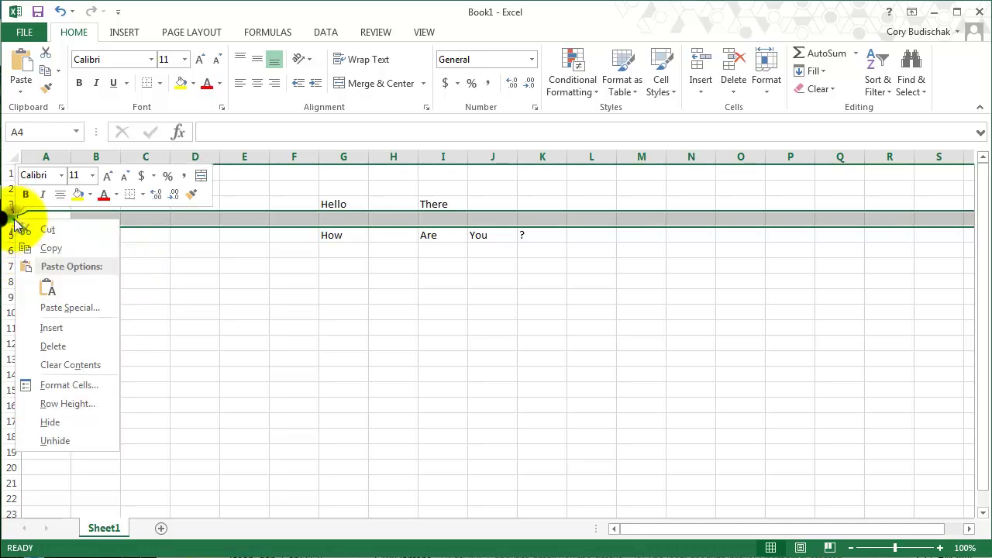
{"action": "left_click", "coordinate": [55, 347]}
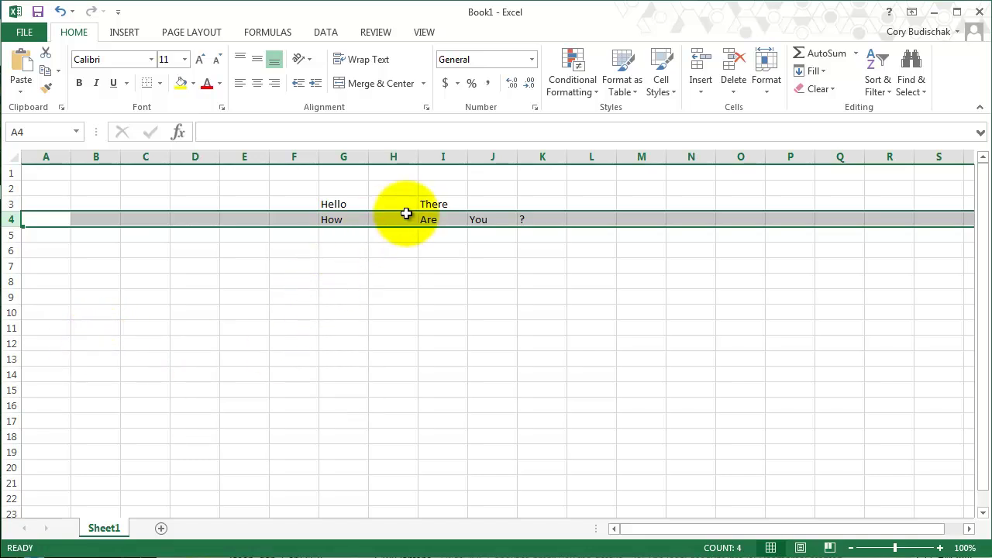
{"action": "right_click", "coordinate": [405, 156]}
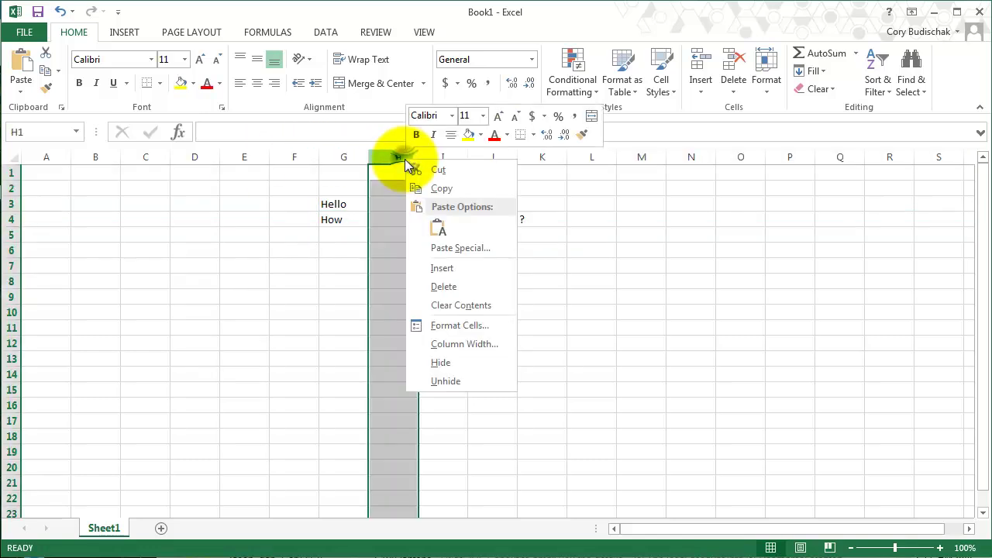
{"action": "left_click", "coordinate": [444, 287]}
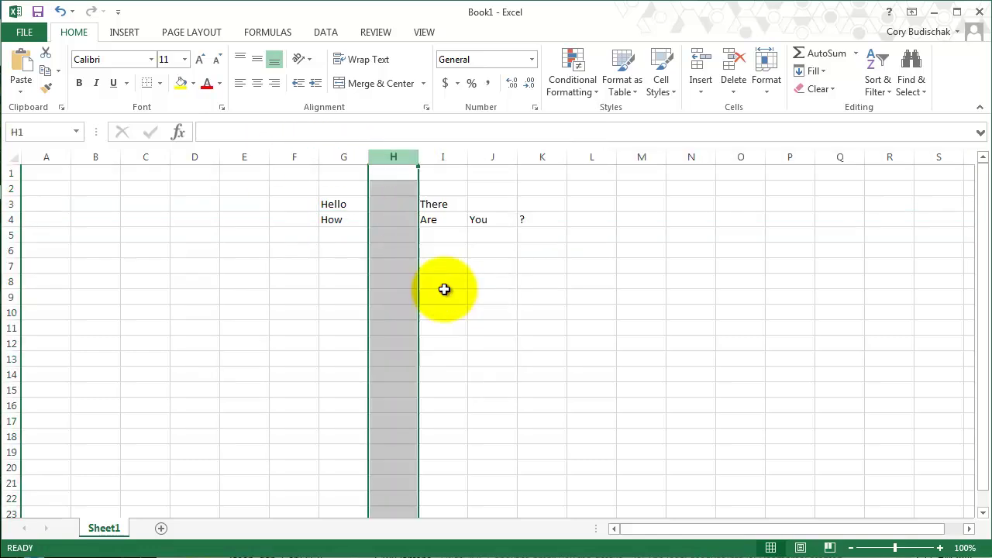
Step: Clear the contents of cell H4 and re-enter "Are" in it
{"action": "left_click", "coordinate": [381, 219]}
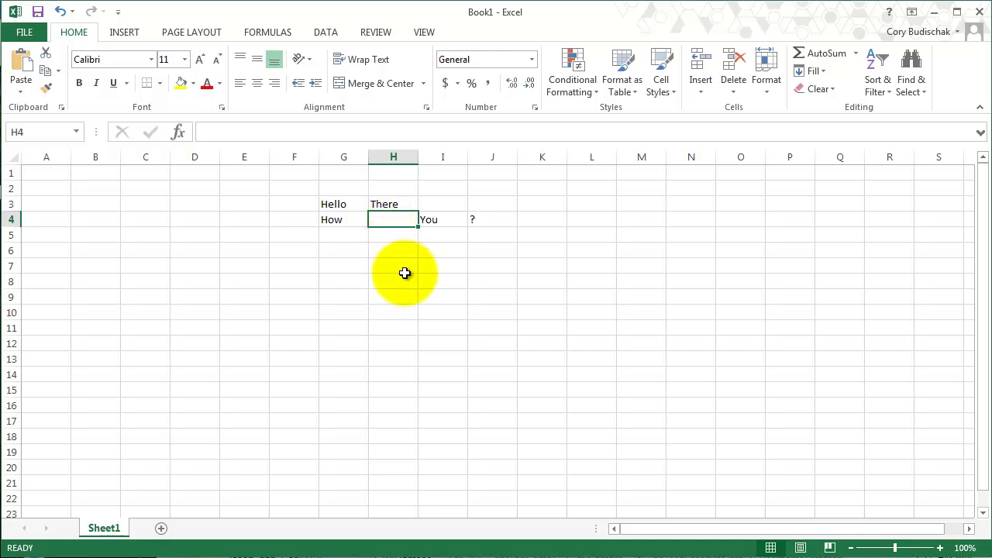
{"action": "type", "text": "Are"}
{"action": "key", "text": "Return"}
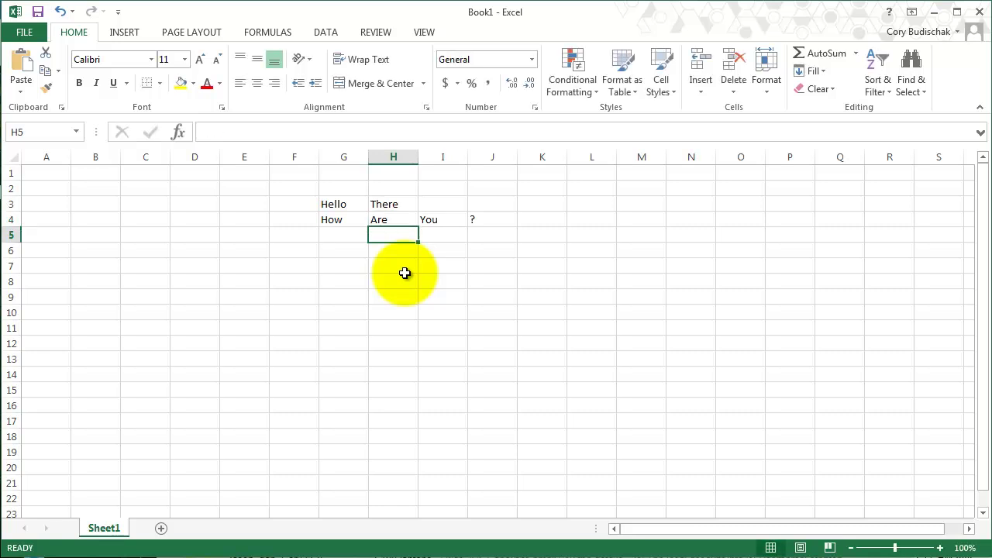
Step: Delete cell H4 with cells shifted left, and undo the deletion
{"action": "left_click", "coordinate": [394, 220]}
{"action": "right_click", "coordinate": [397, 225]}
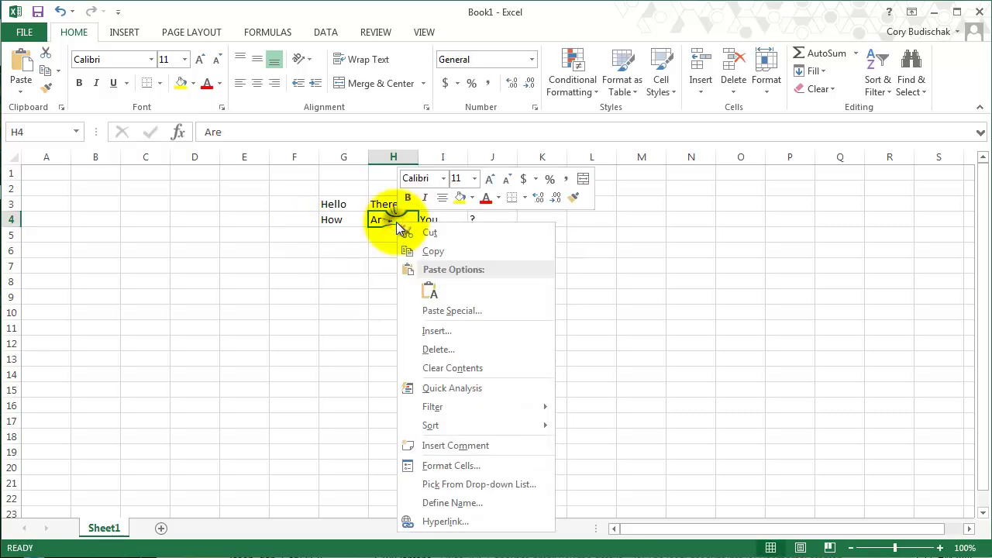
{"action": "left_click", "coordinate": [437, 349]}
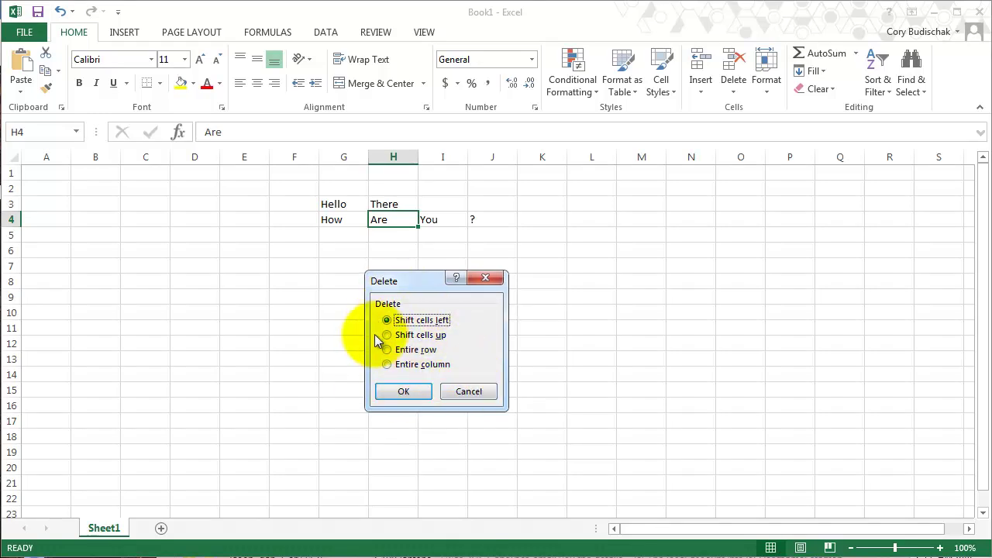
{"action": "left_click", "coordinate": [402, 390]}
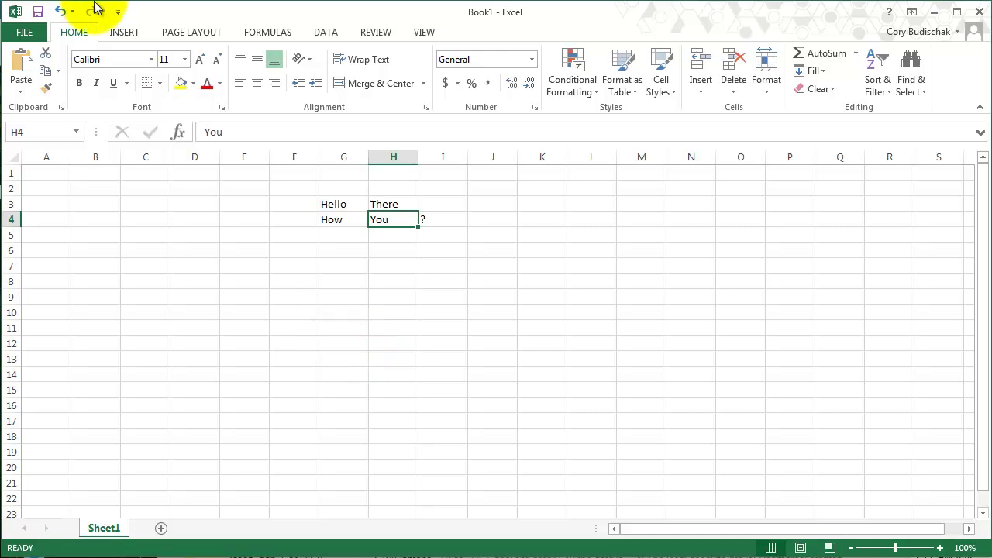
{"action": "left_click", "coordinate": [60, 11]}
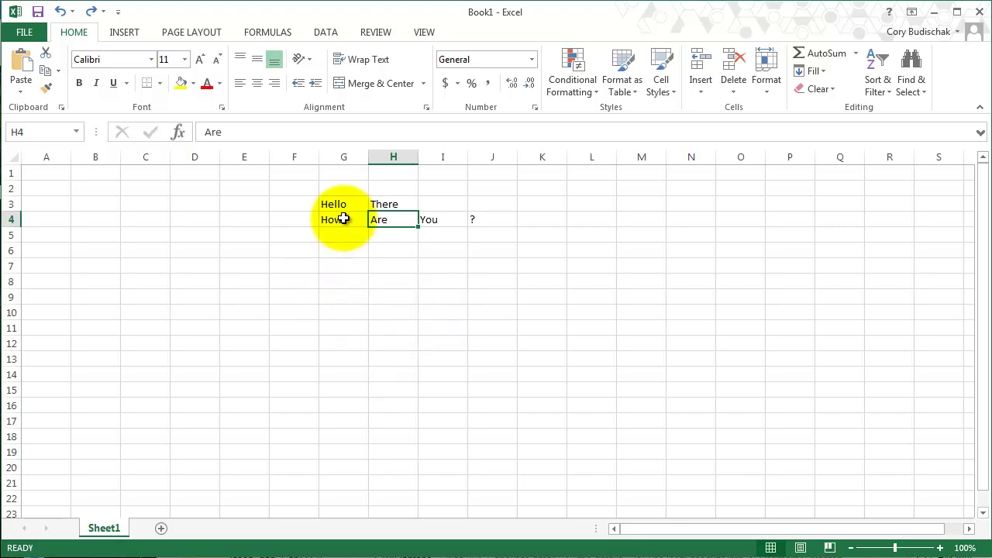
Step: Copy the range G3:J4 and paste it starting at cell G9
{"action": "left_click_drag", "start_coordinate": [338, 206], "coordinate": [506, 221]}
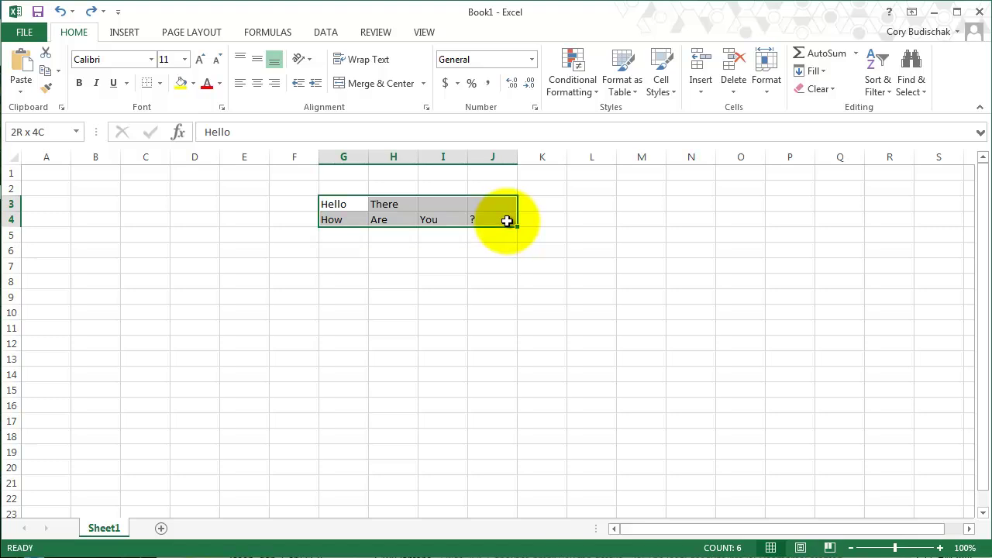
{"action": "left_click_drag", "start_coordinate": [339, 201], "coordinate": [478, 220]}
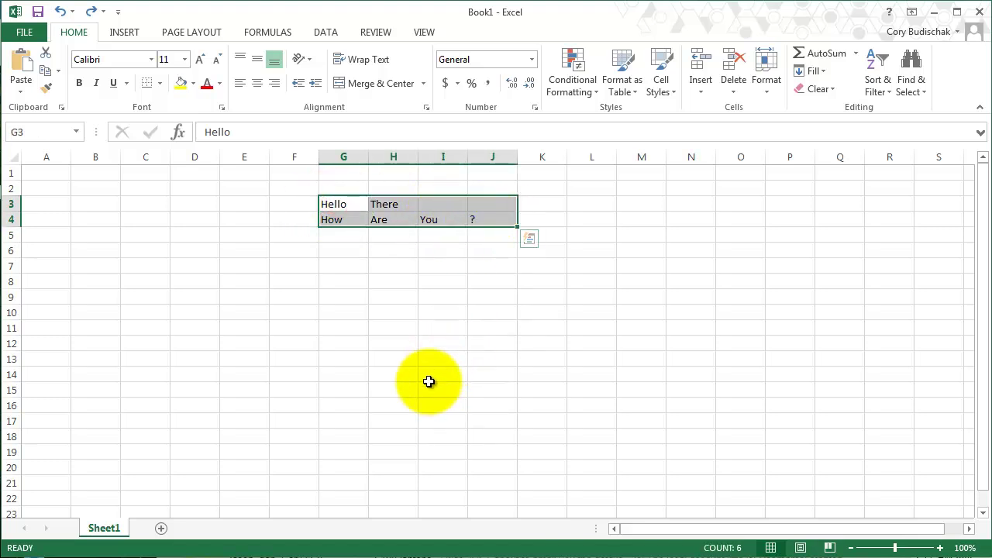
{"action": "key", "text": "ctrl+c"}
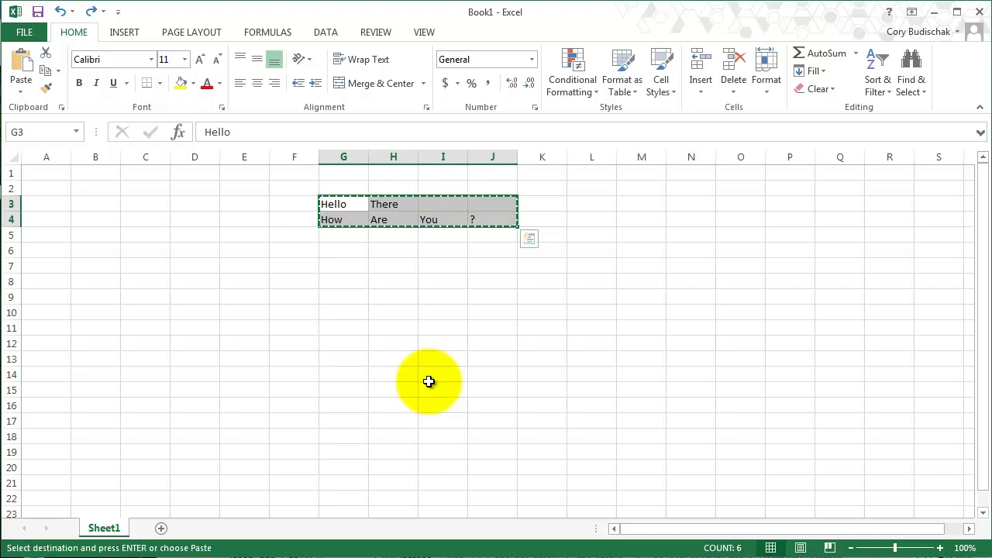
{"action": "left_click", "coordinate": [335, 292]}
{"action": "key", "text": "ctrl+v"}
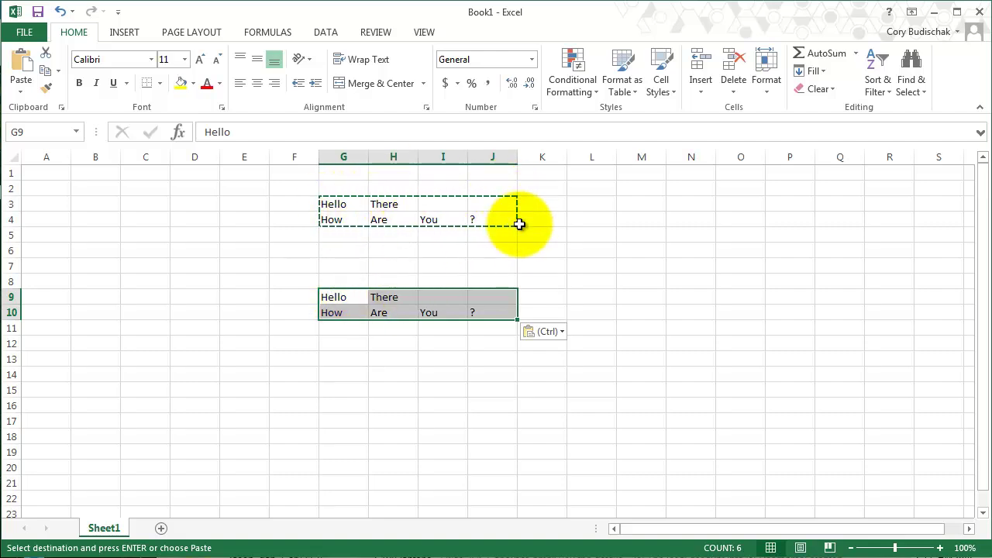
Step: Copy the original range G3:J4 again and paste it starting at cell L3
{"action": "left_click", "coordinate": [397, 243]}
{"action": "left_click", "coordinate": [337, 204]}
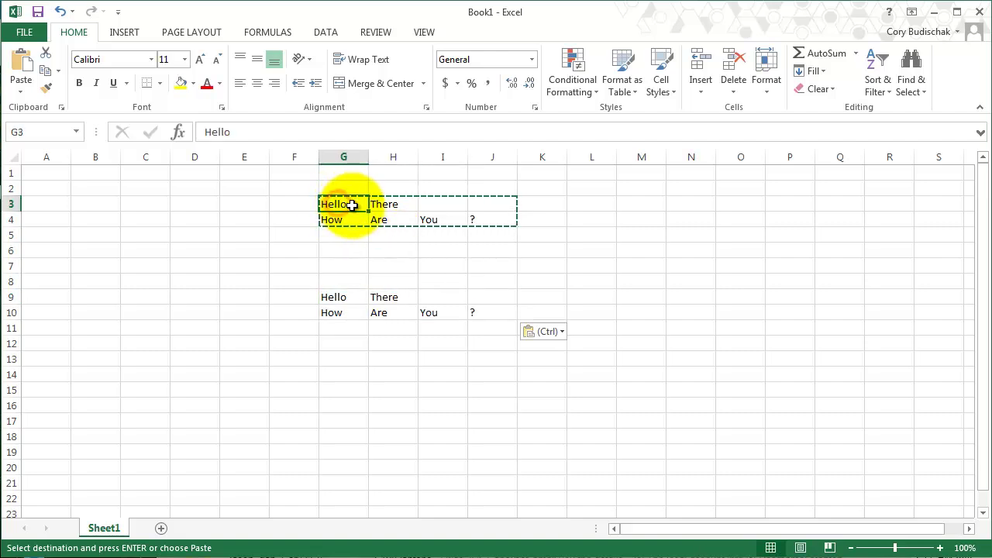
{"action": "left_click_drag", "start_coordinate": [352, 204], "coordinate": [483, 219]}
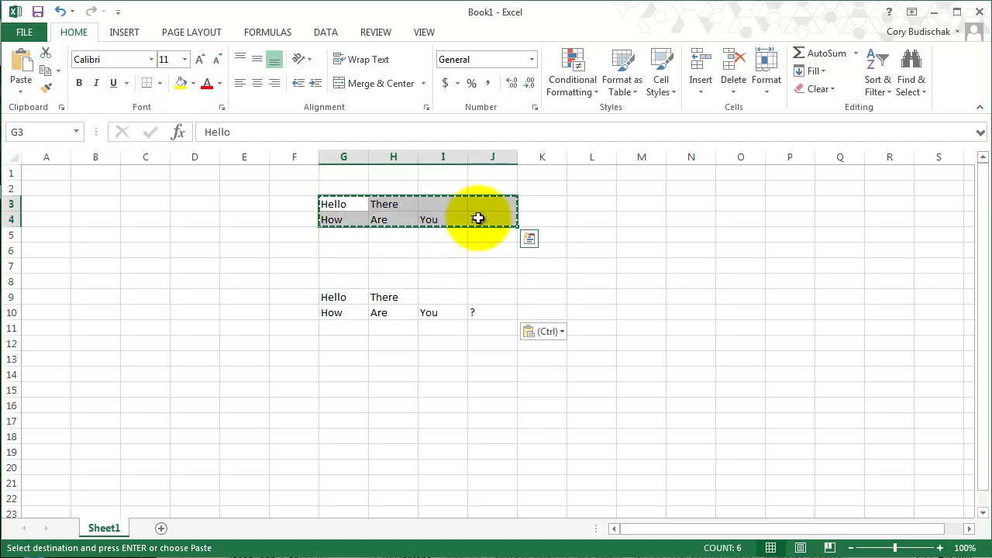
{"action": "right_click", "coordinate": [479, 219]}
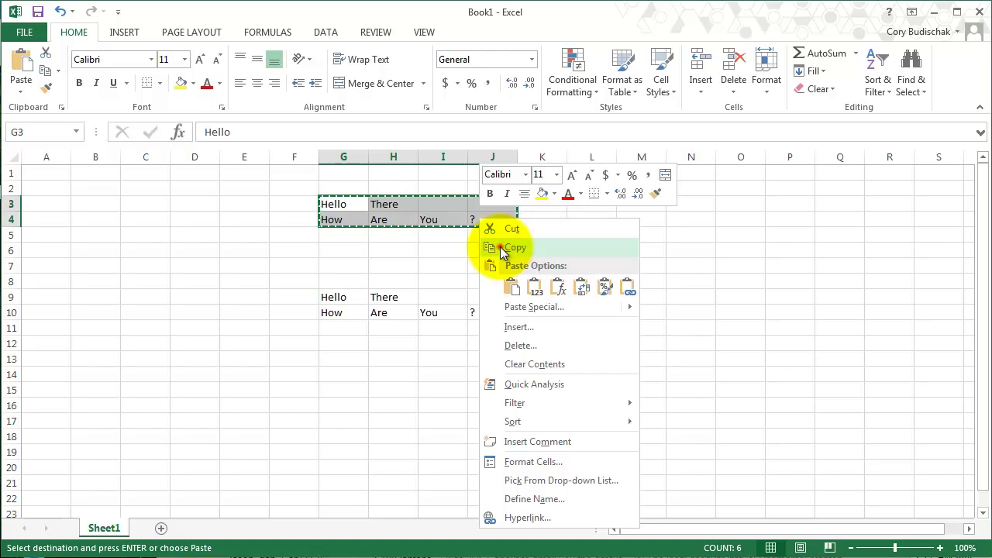
{"action": "left_click", "coordinate": [502, 249]}
{"action": "left_click", "coordinate": [598, 203]}
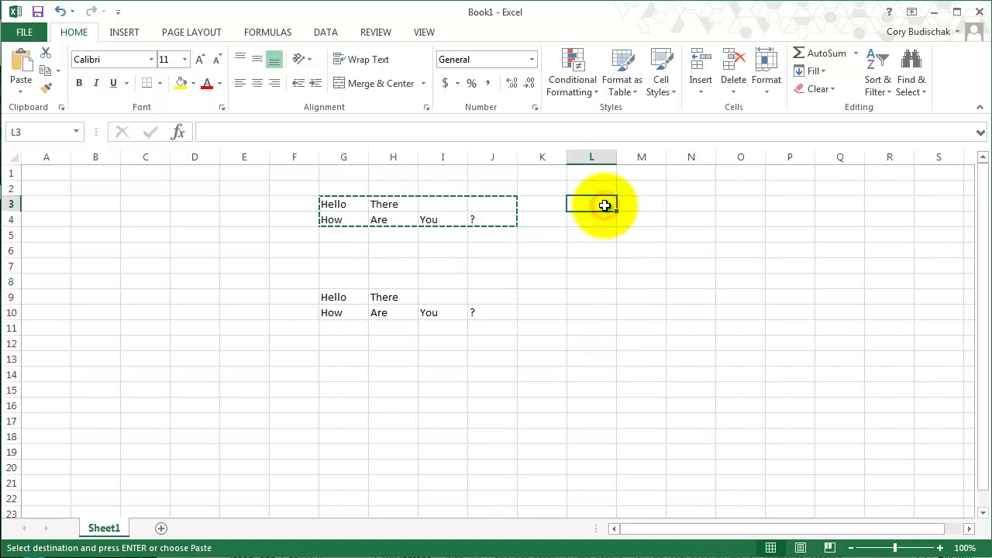
{"action": "key", "text": "ctrl+v"}
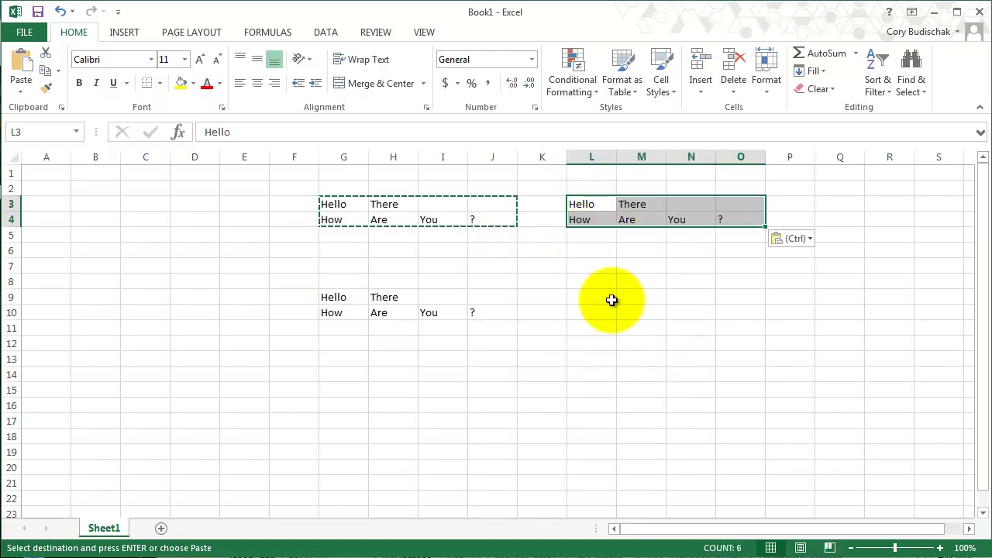
Step: Paste the copied range once more starting at cell L7 and select cell J11
{"action": "right_click", "coordinate": [596, 266]}
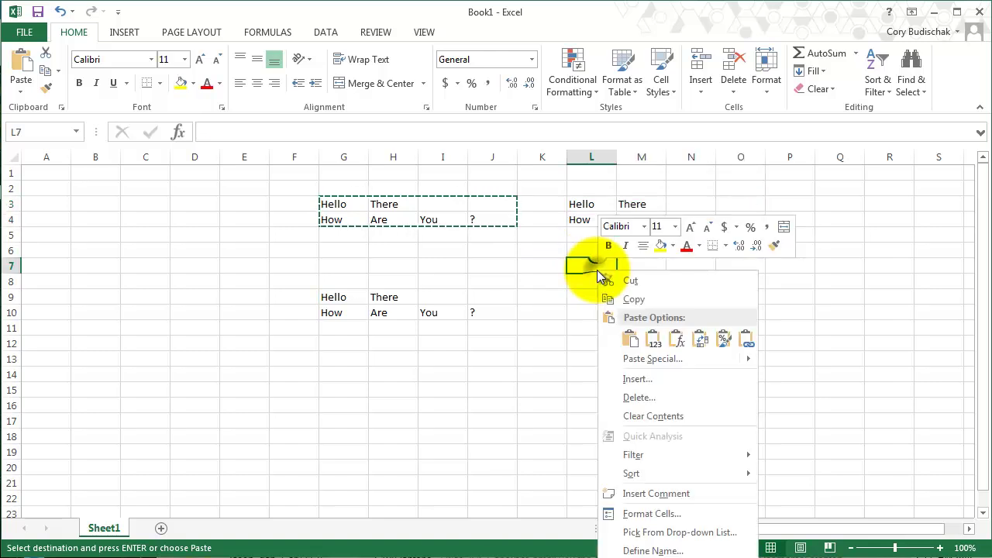
{"action": "left_click", "coordinate": [629, 341]}
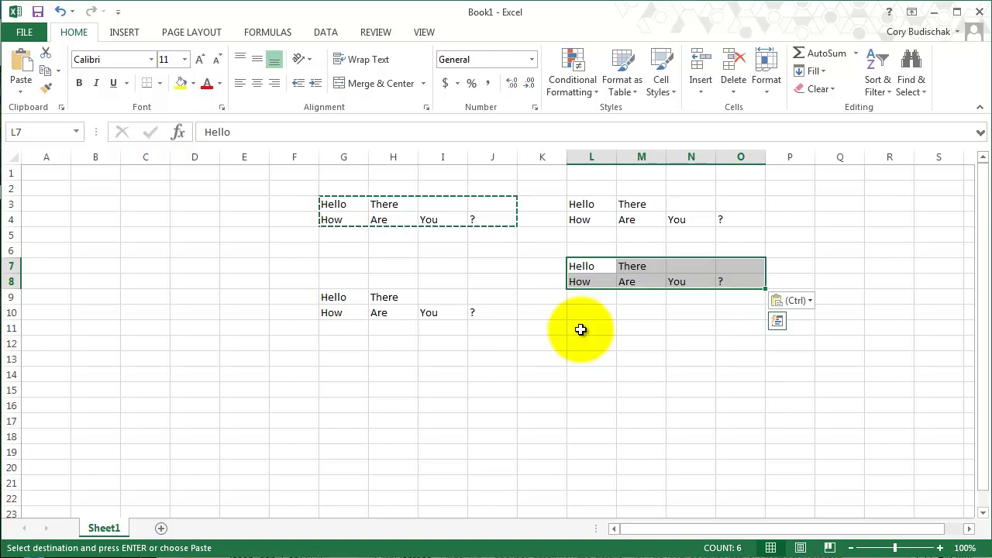
{"action": "left_click", "coordinate": [502, 329]}
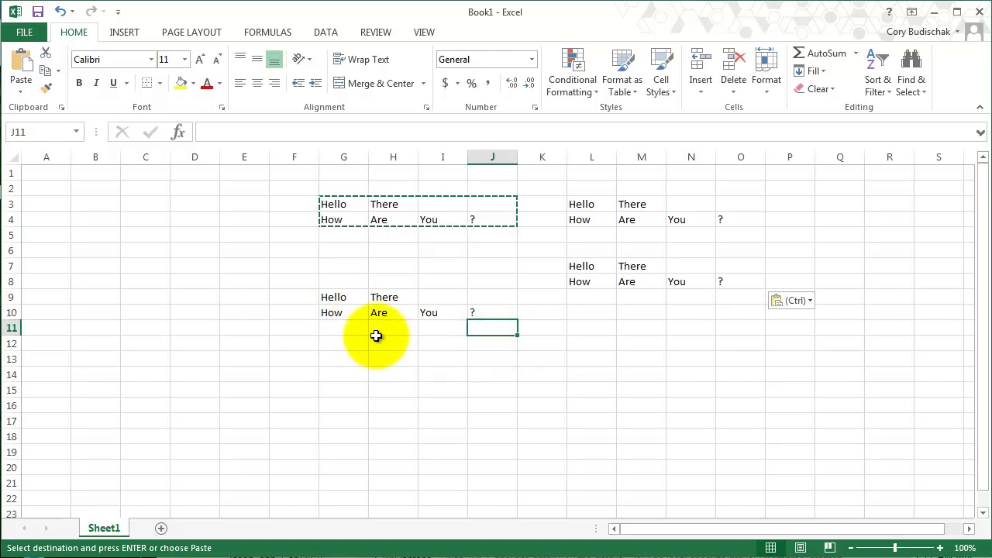
Step: Copy column G, insert the copy before column M, and paste it into column B
{"action": "left_click", "coordinate": [348, 157]}
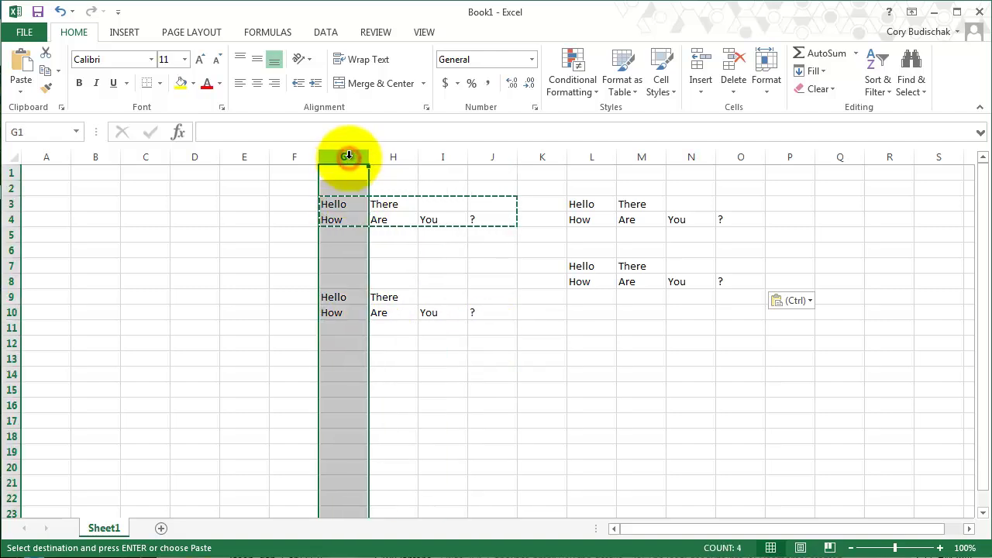
{"action": "key", "text": "ctrl+c"}
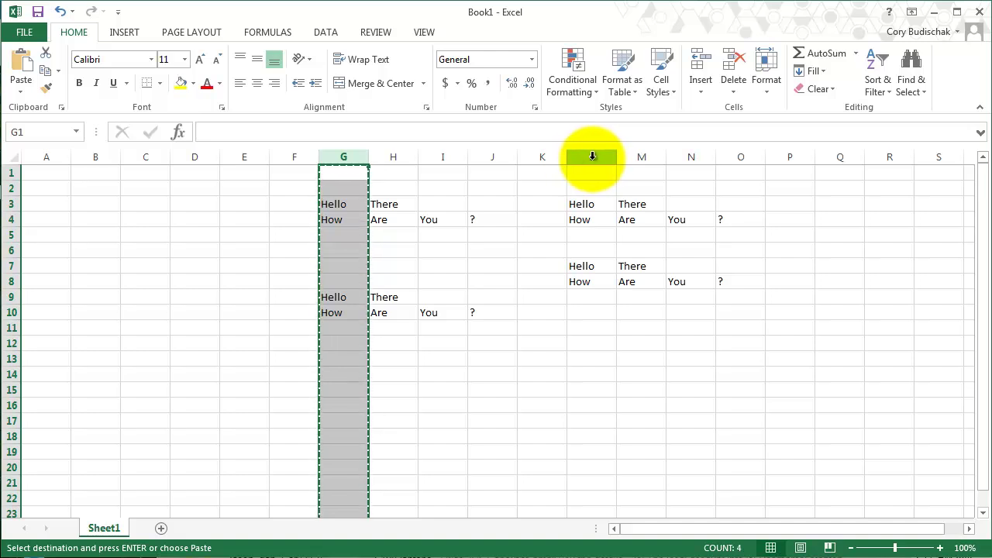
{"action": "right_click", "coordinate": [641, 158]}
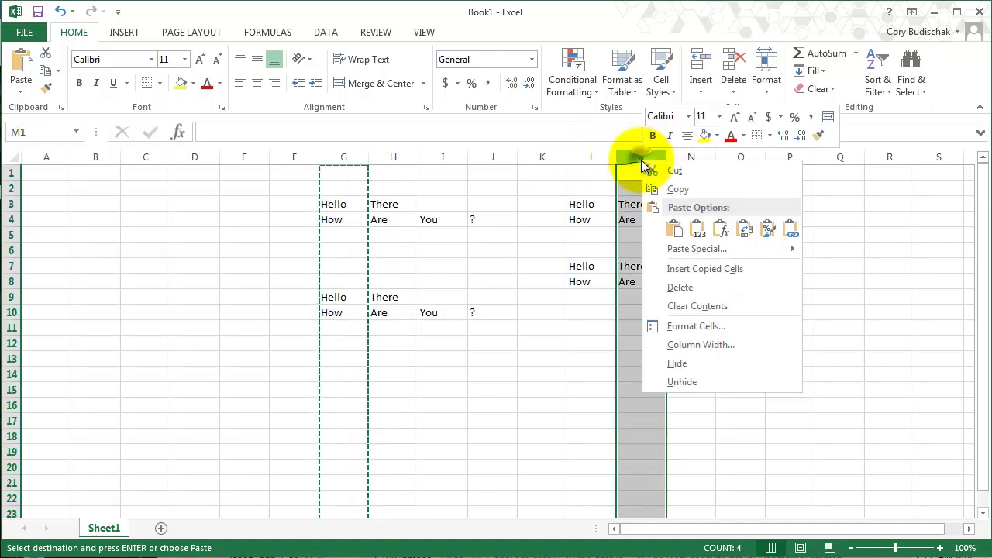
{"action": "left_click", "coordinate": [720, 273]}
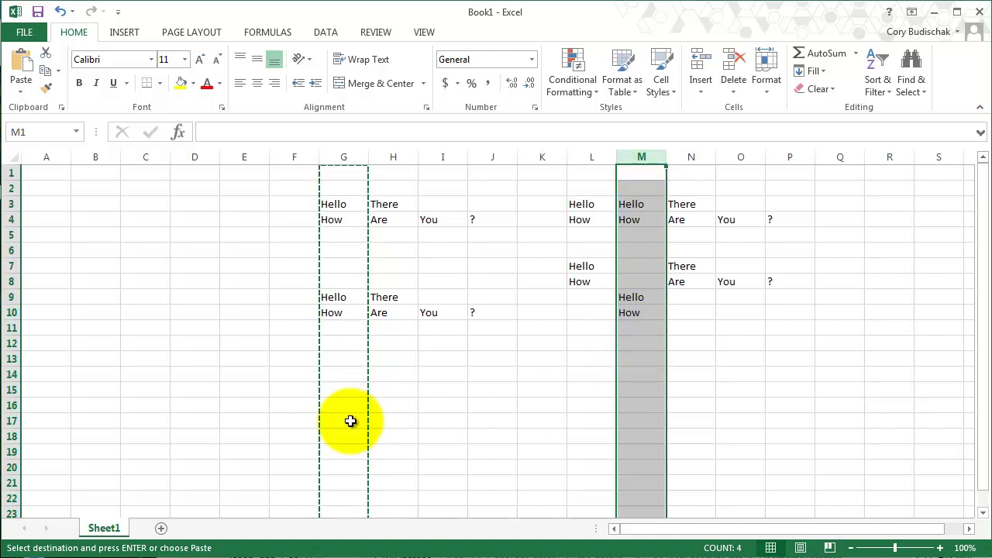
{"action": "left_click", "coordinate": [96, 173]}
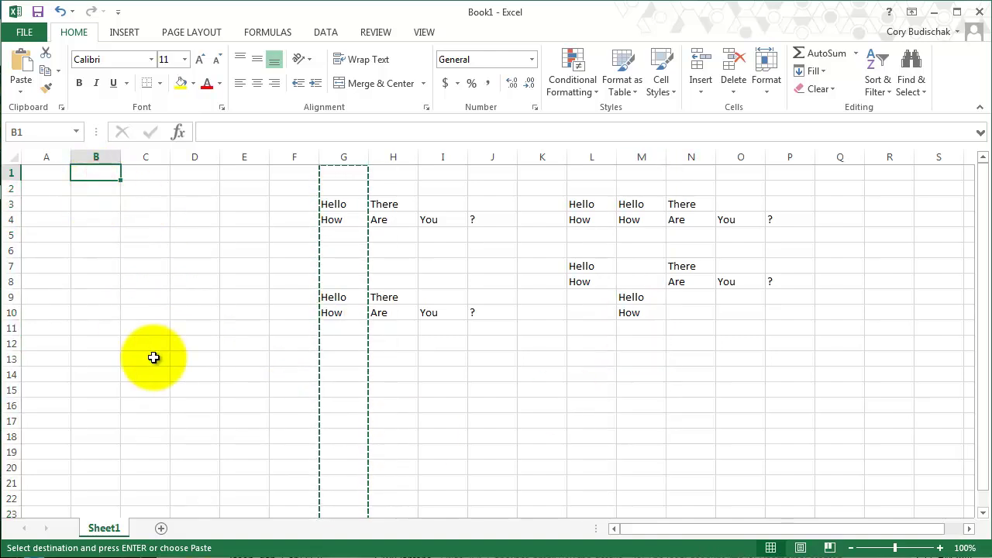
{"action": "key", "text": "ctrl+v"}
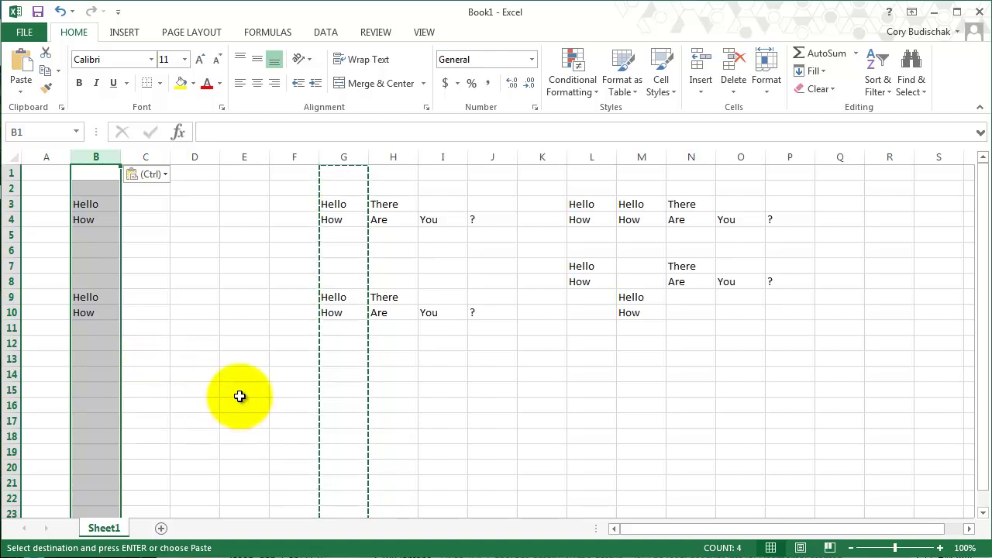
Step: Enter "Hello, how are you?" in cell D5 and "Good" in cell E5
{"action": "left_click", "coordinate": [189, 235]}
{"action": "type", "text": "Hello, how are"}
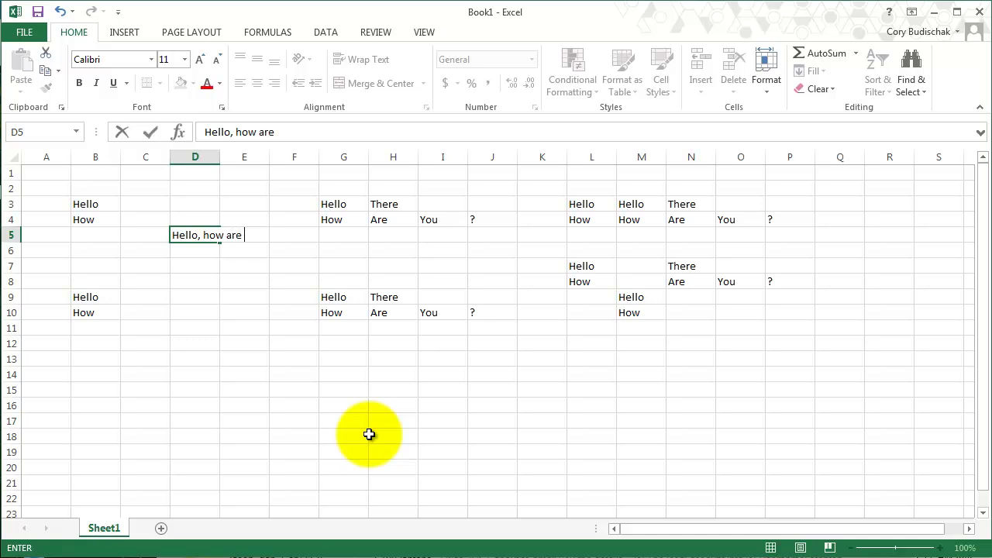
{"action": "key", "text": "Tab"}
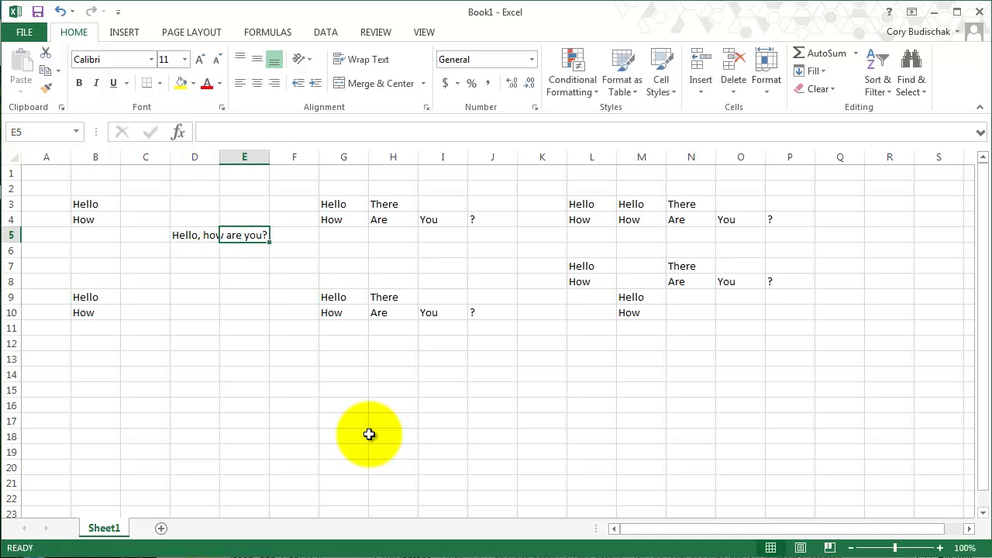
{"action": "type", "text": "Good"}
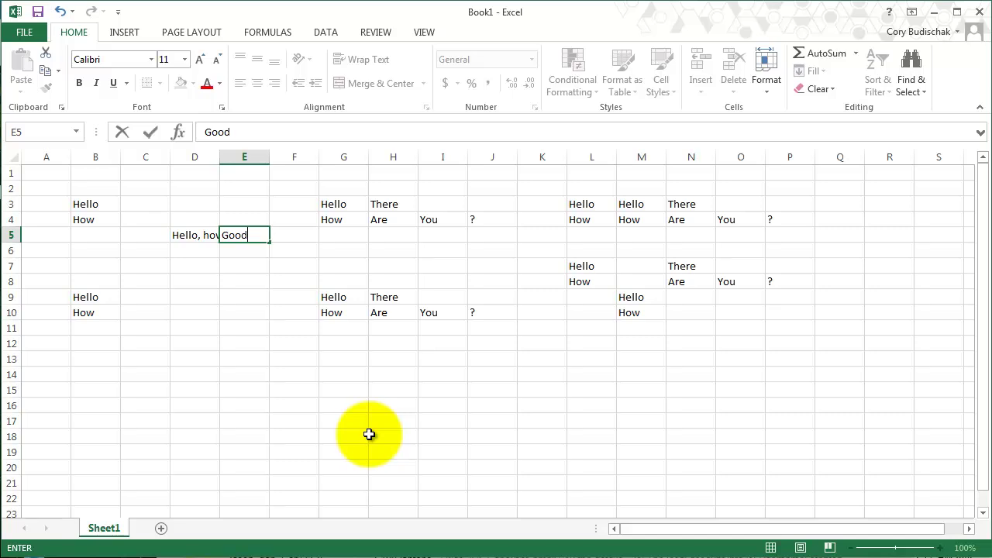
{"action": "key", "text": "Return"}
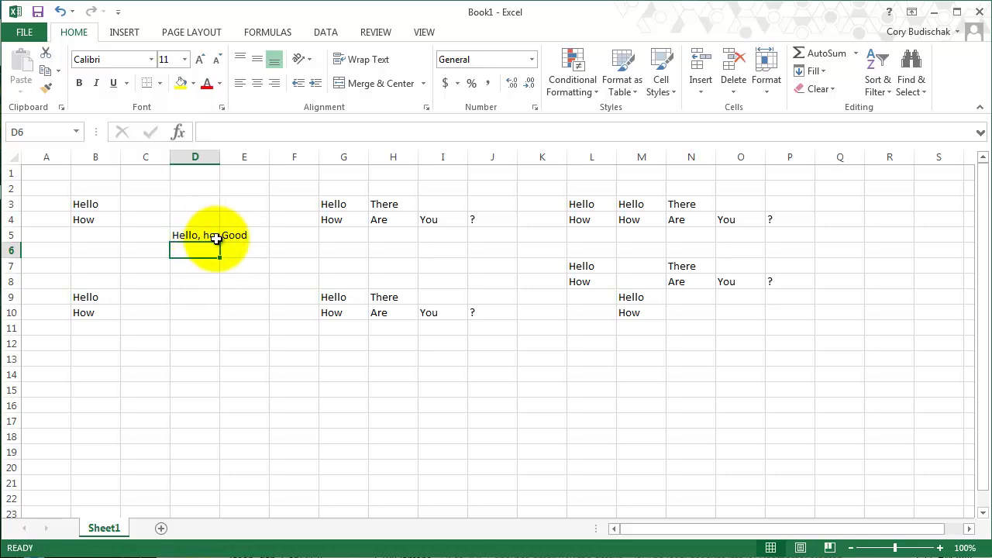
Step: Widen column D to about 18.29 to fit the text in D5, and set its column width to 8
{"action": "left_click_drag", "start_coordinate": [220, 156], "coordinate": [272, 157]}
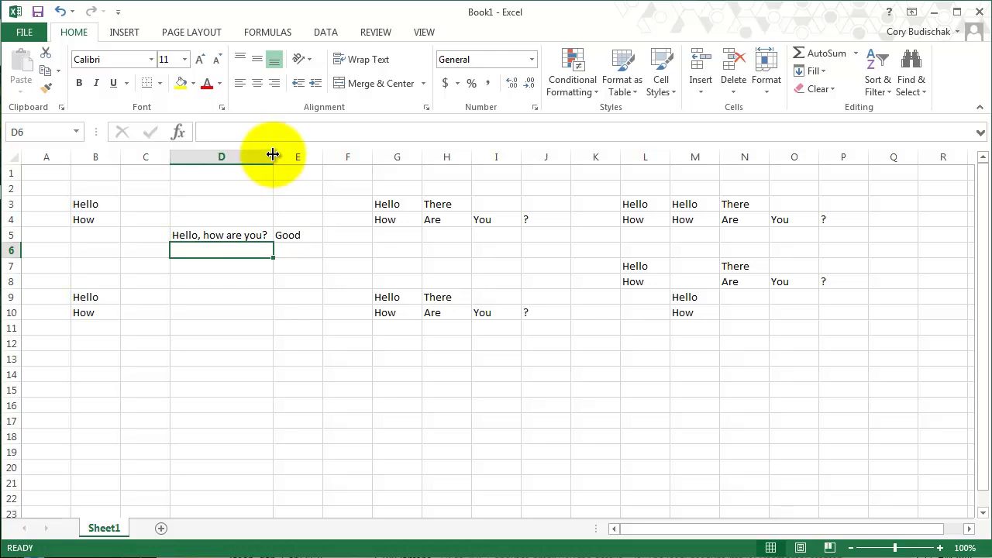
{"action": "right_click", "coordinate": [232, 160]}
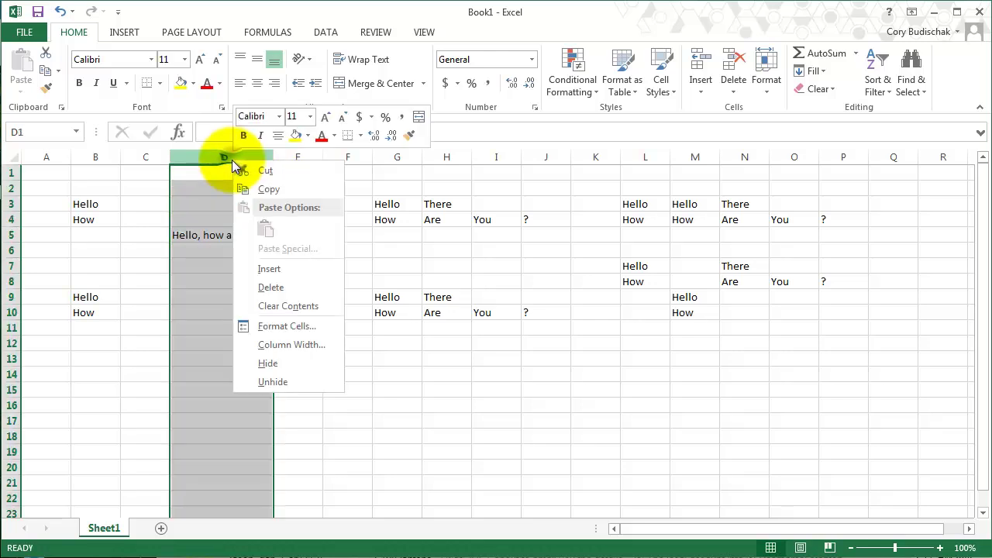
{"action": "left_click", "coordinate": [293, 345]}
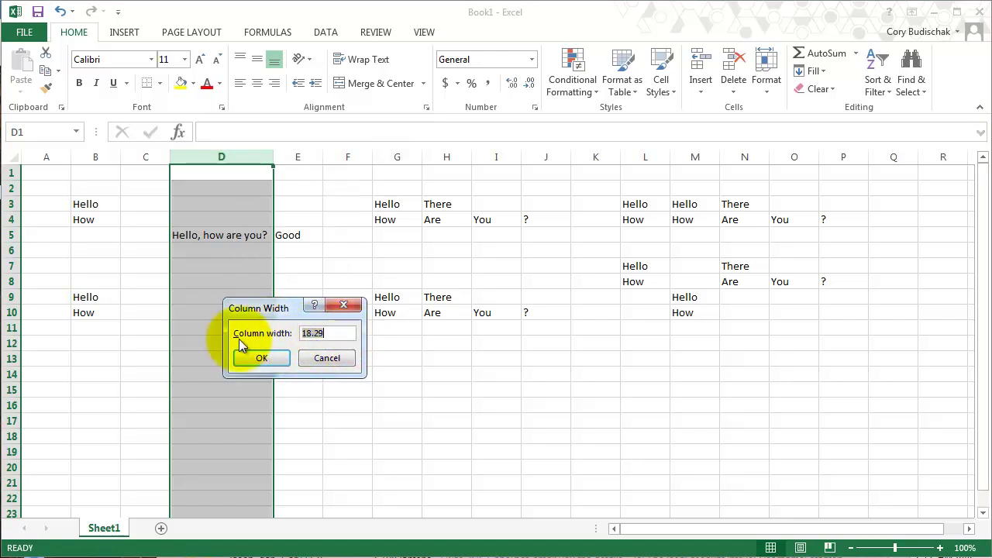
{"action": "type", "text": "8"}
{"action": "key", "text": "Return"}
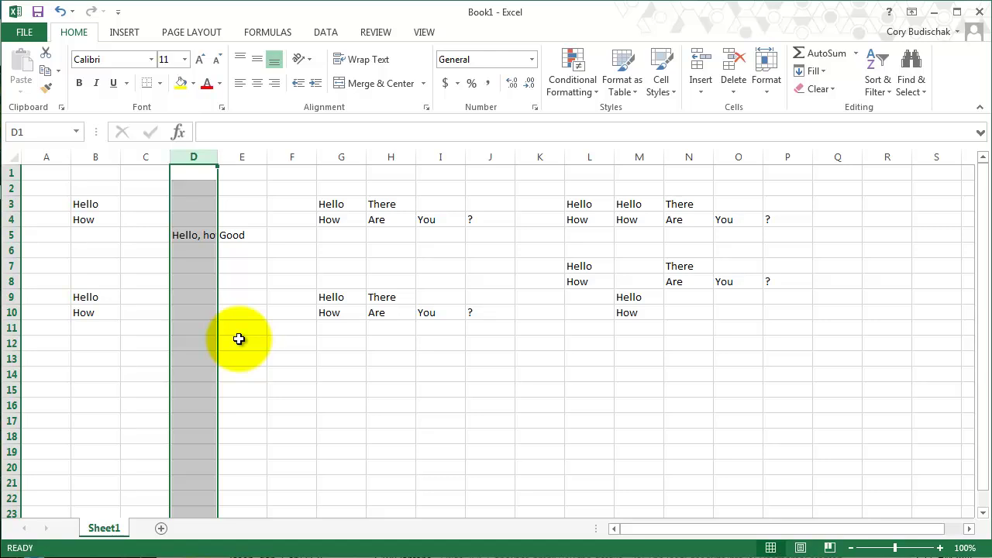
Step: Set a larger column width for column D that fits the whole text in D5
{"action": "right_click", "coordinate": [197, 157]}
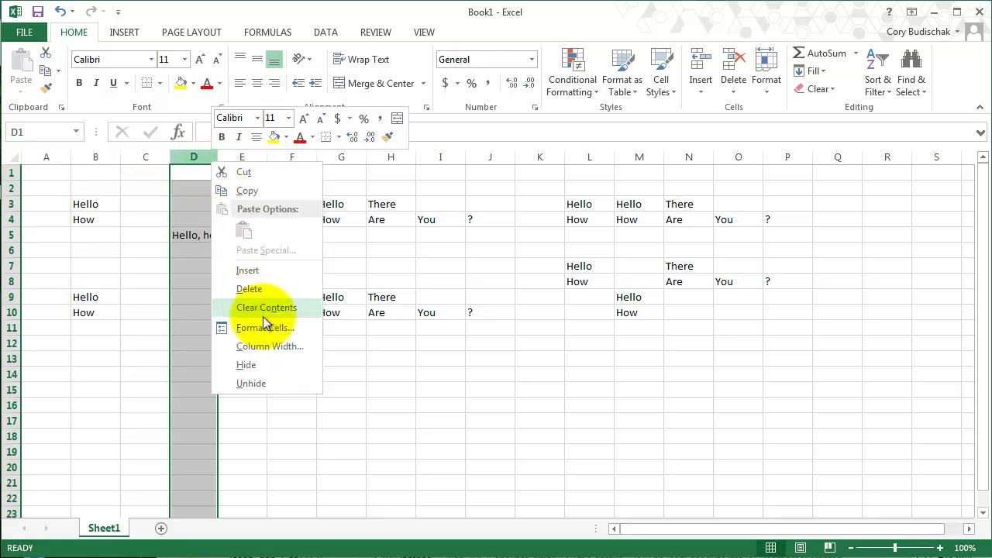
{"action": "left_click", "coordinate": [270, 346]}
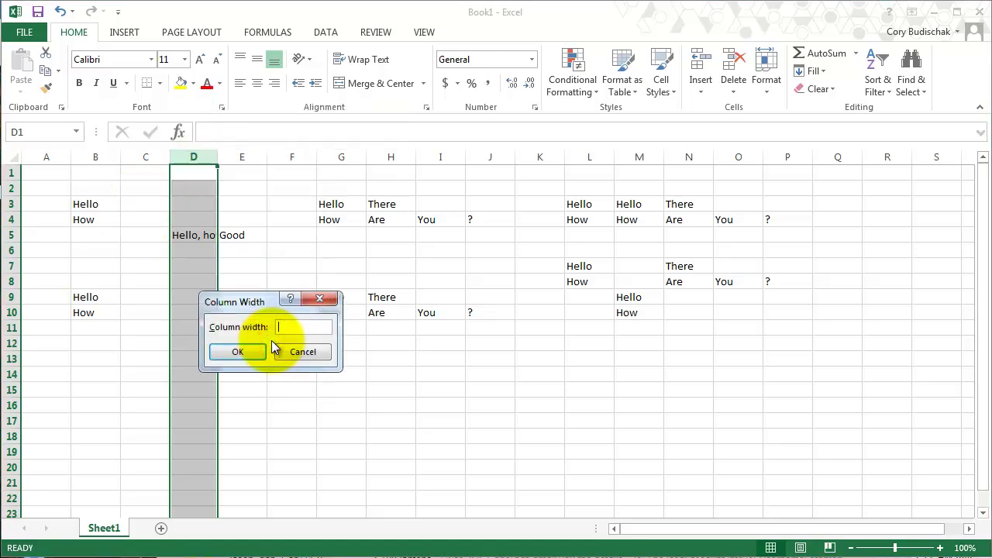
{"action": "key", "text": "Return"}
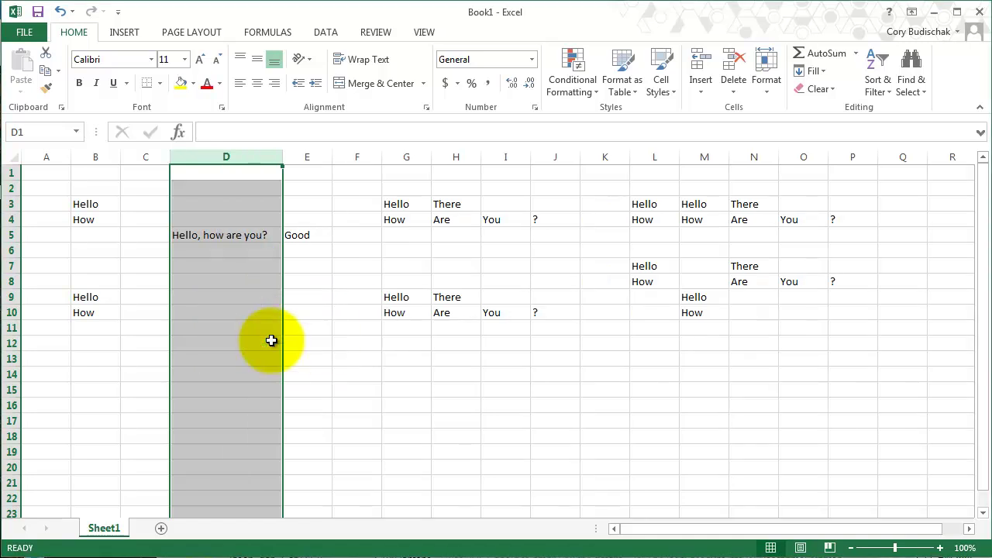
Step: Set one uniform column width for columns A through Q, wide enough for the text in D5
{"action": "left_click_drag", "start_coordinate": [44, 157], "coordinate": [884, 147]}
{"action": "right_click", "coordinate": [250, 157]}
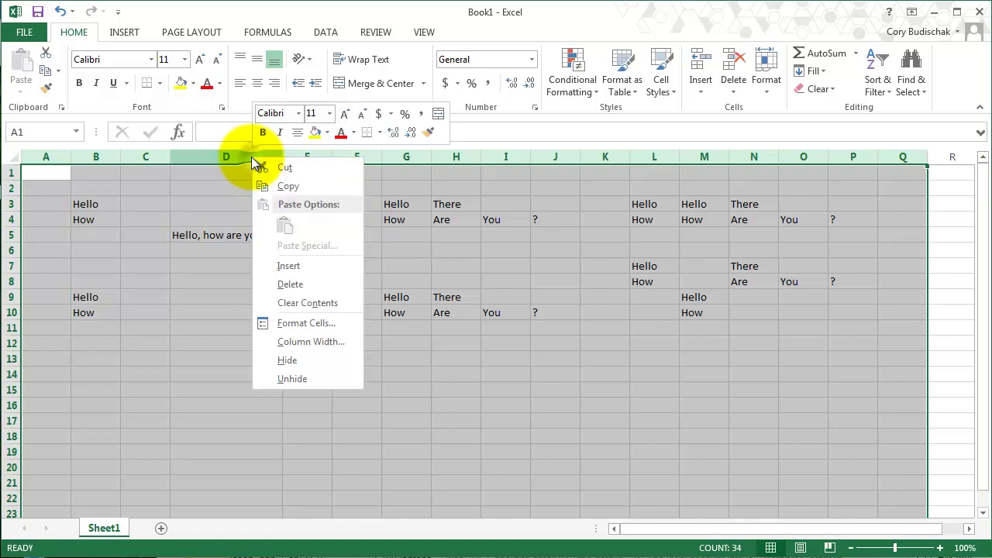
{"action": "left_click", "coordinate": [316, 341]}
{"action": "key", "text": "Return"}
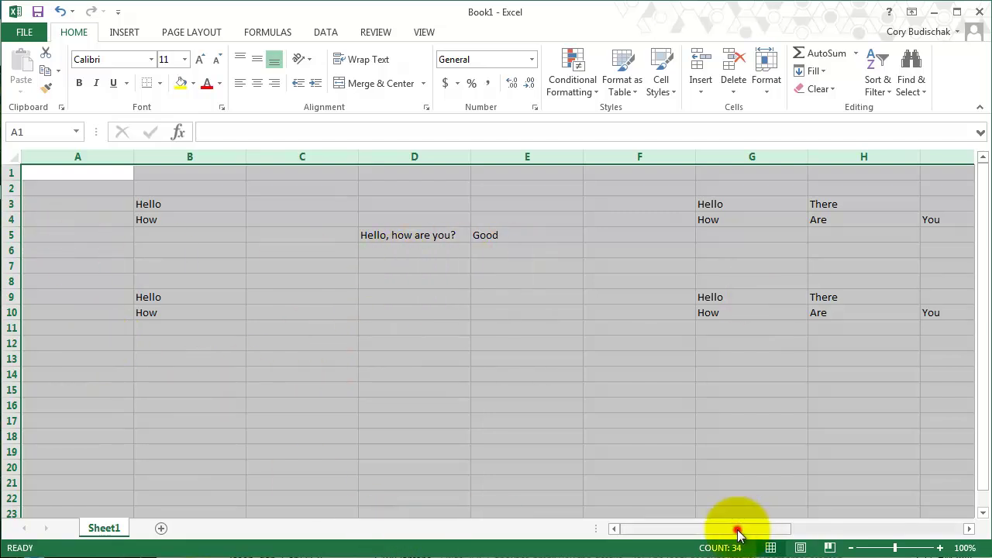
Step: Enlarge row 10 to a height of about 60.75, set its row height to 6.75, and select cell C12
{"action": "left_click_drag", "start_coordinate": [9, 320], "coordinate": [9, 367]}
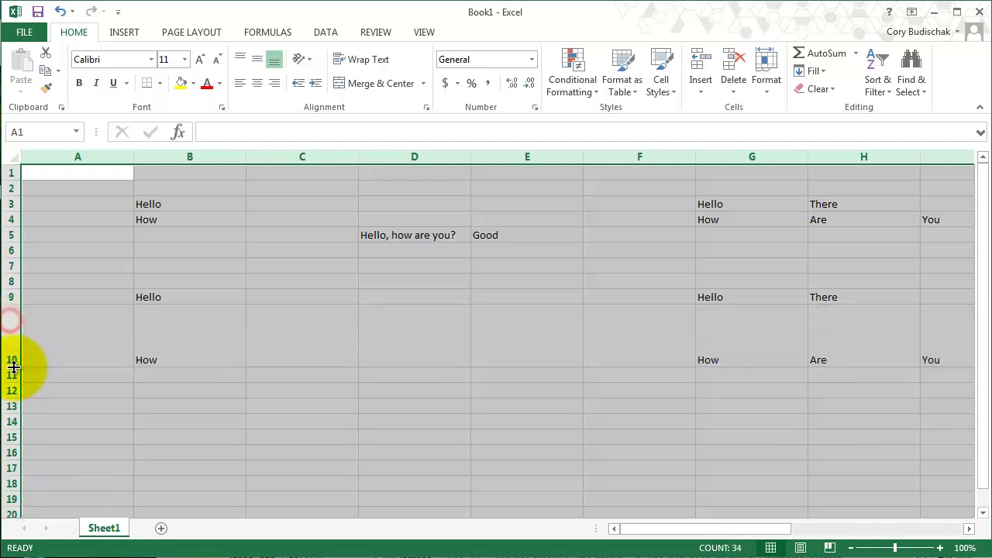
{"action": "left_click", "coordinate": [9, 335]}
{"action": "right_click", "coordinate": [9, 336]}
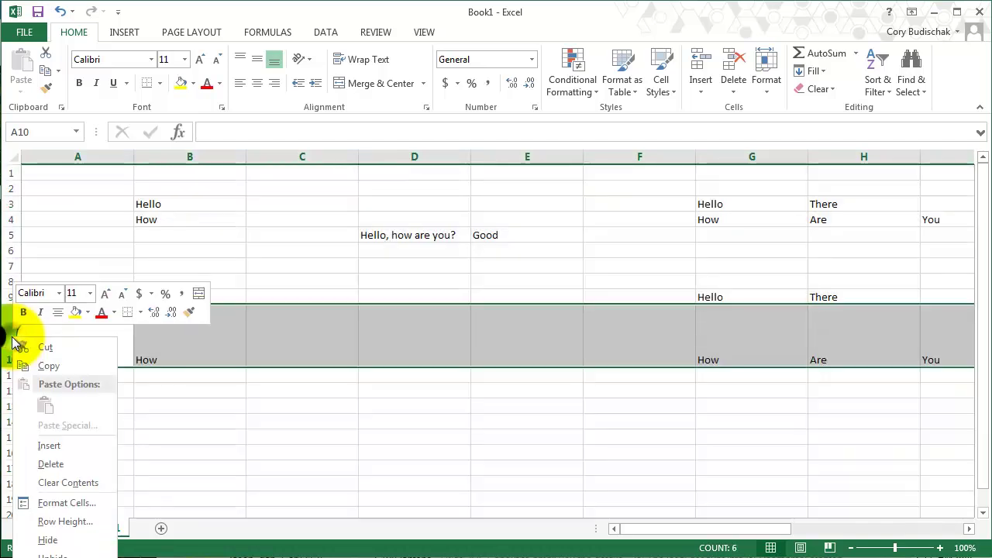
{"action": "left_click", "coordinate": [81, 526]}
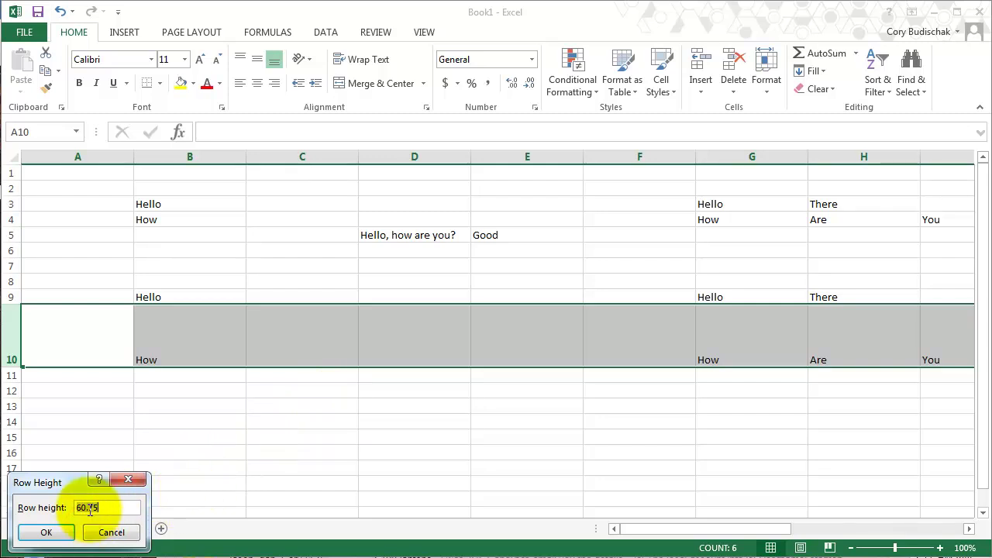
{"action": "left_click", "coordinate": [80, 507]}
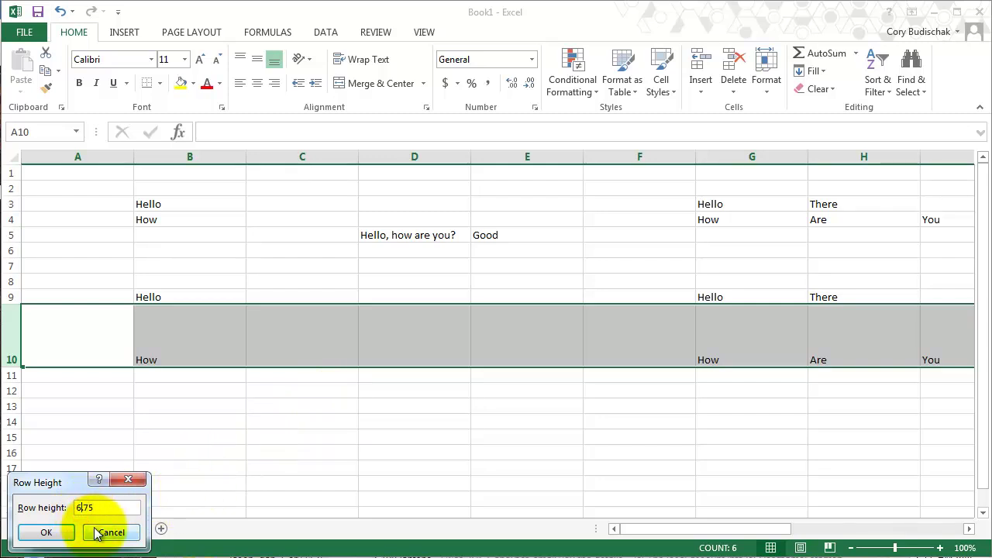
{"action": "left_click", "coordinate": [44, 533]}
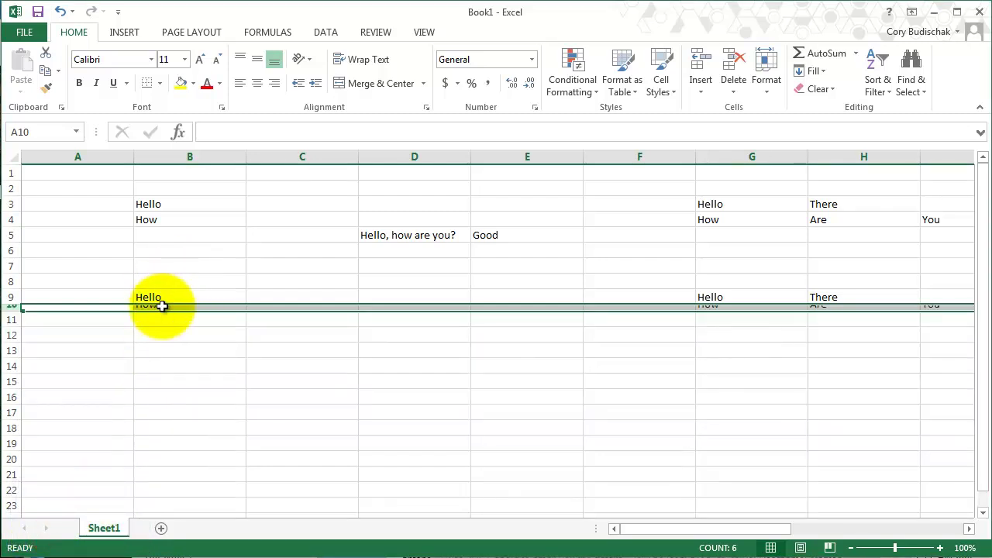
{"action": "left_click", "coordinate": [276, 334]}
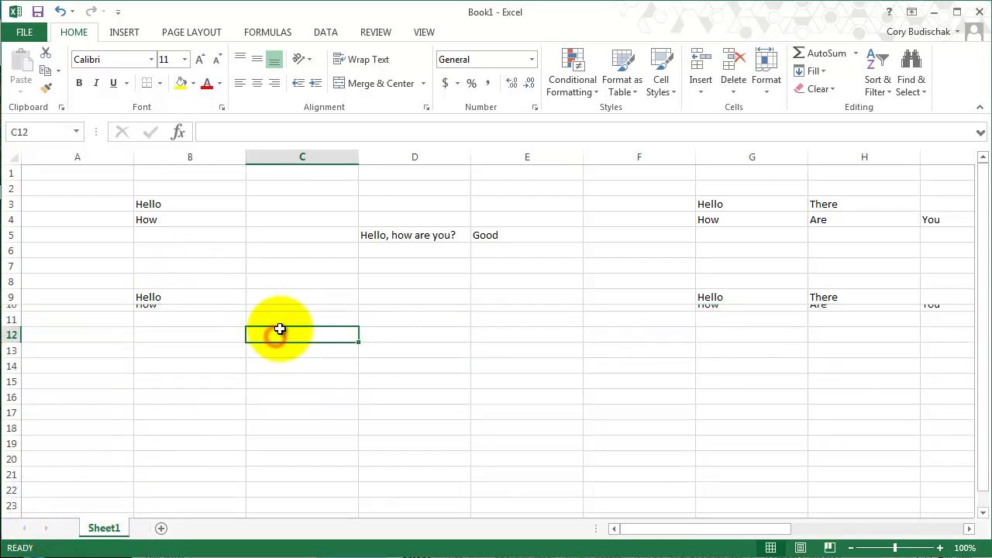